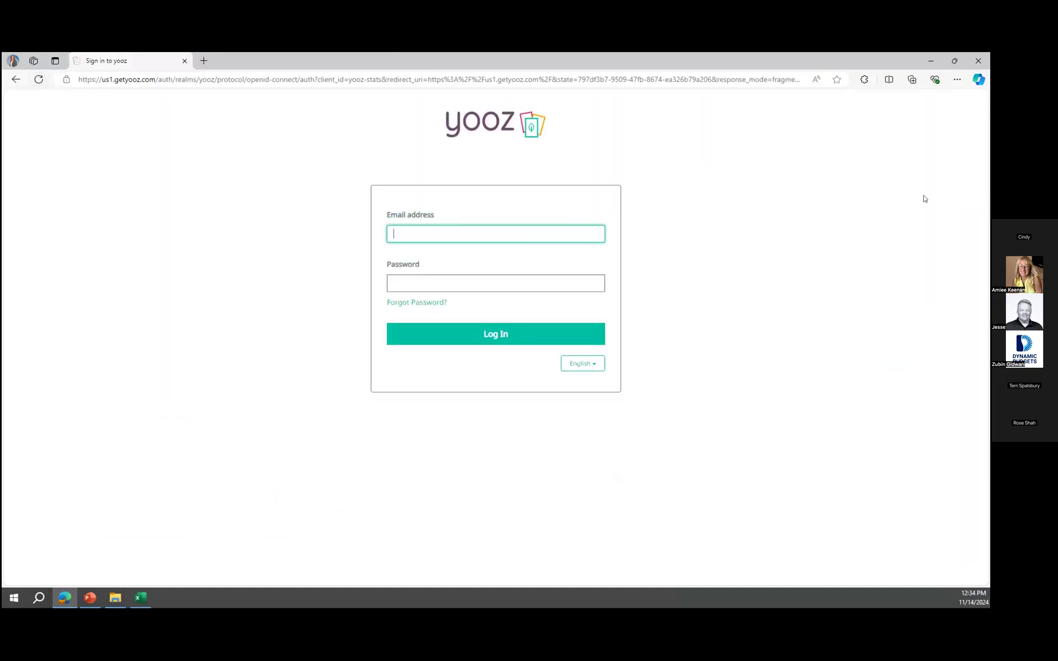
Log in with a saved account's e-mail address and password.
text(admin)
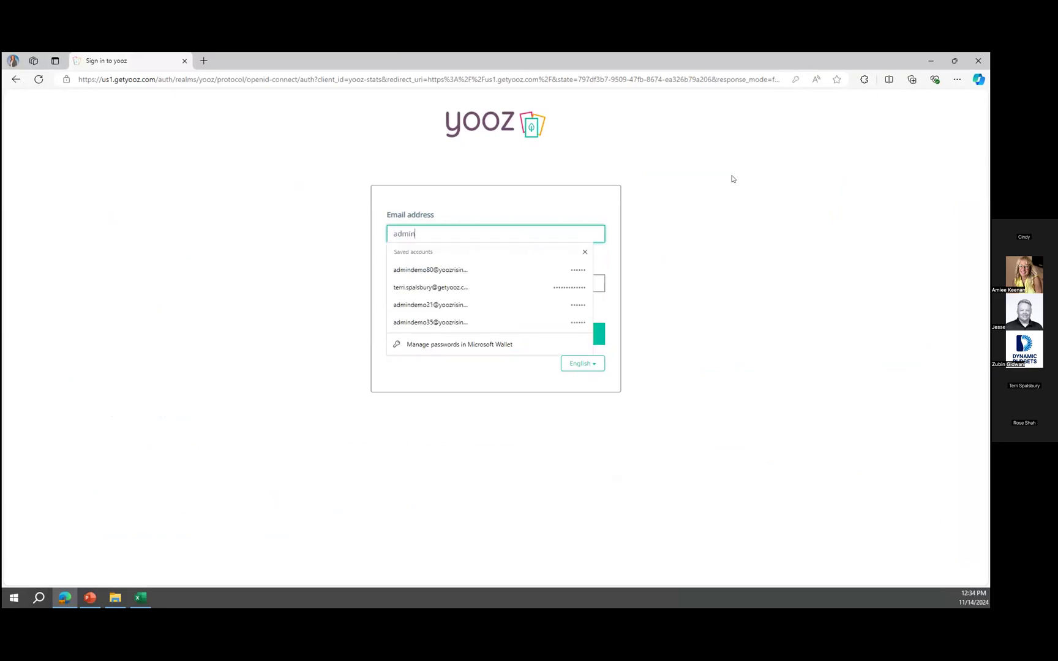
click(463, 270)
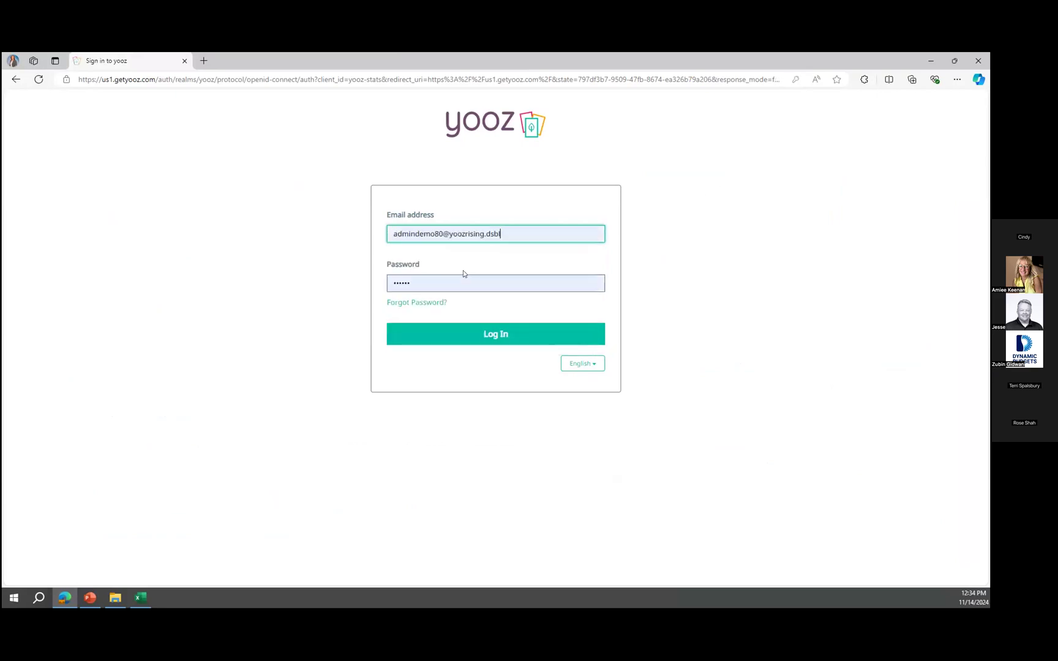
click(495, 333)
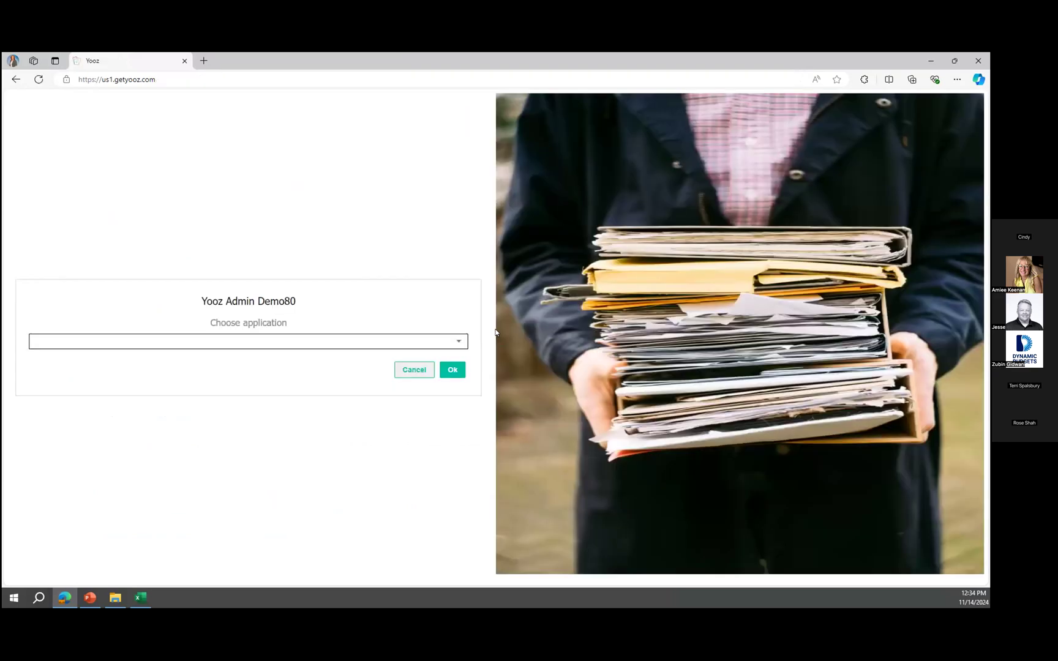
Choose the yoozdemo80 application and confirm it.
click(427, 339)
text(80)
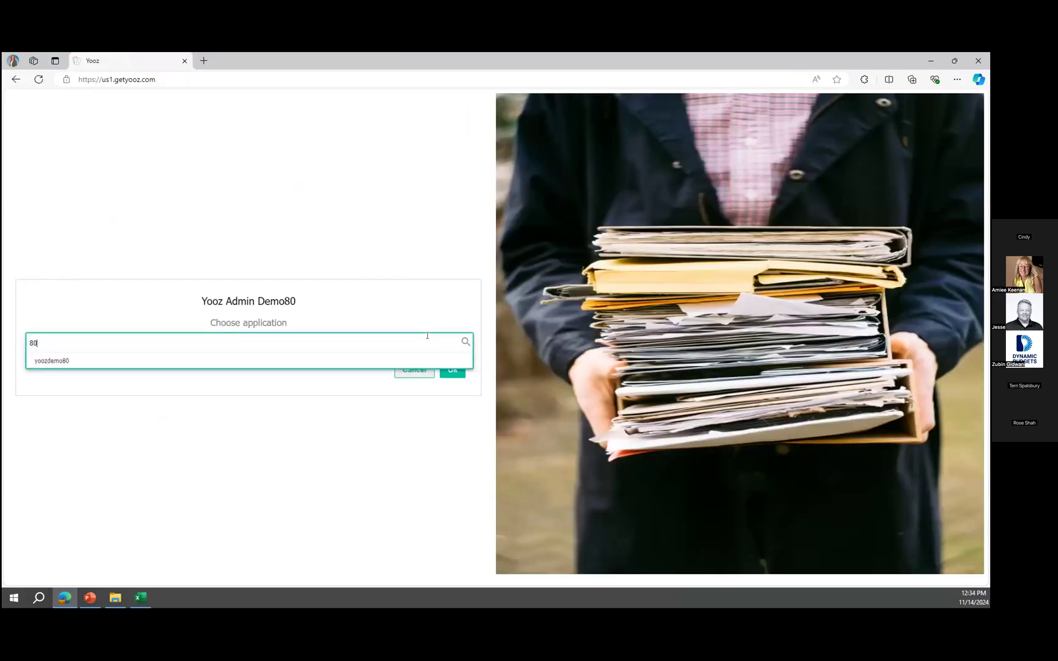
click(403, 361)
click(452, 370)
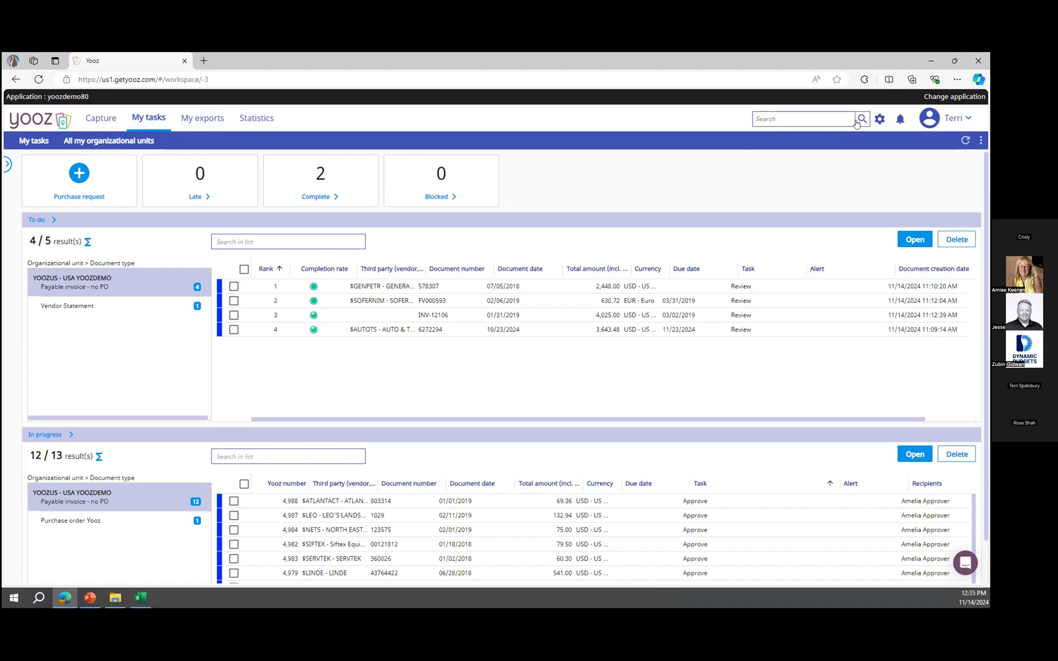
Browse the user menu and the help chat panel, then close them.
click(948, 121)
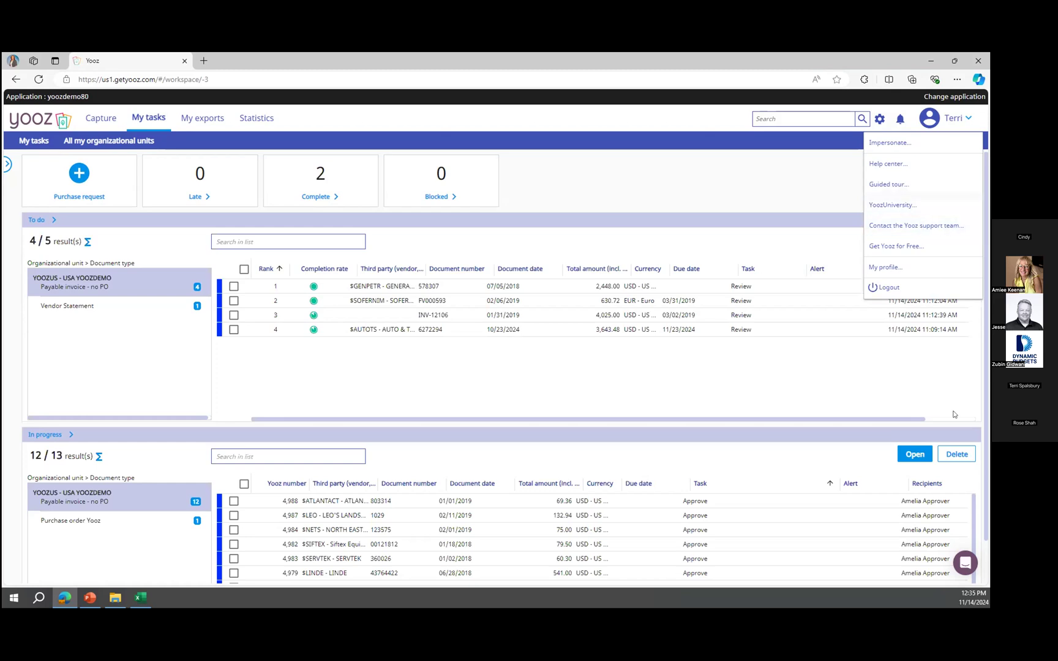
click(965, 574)
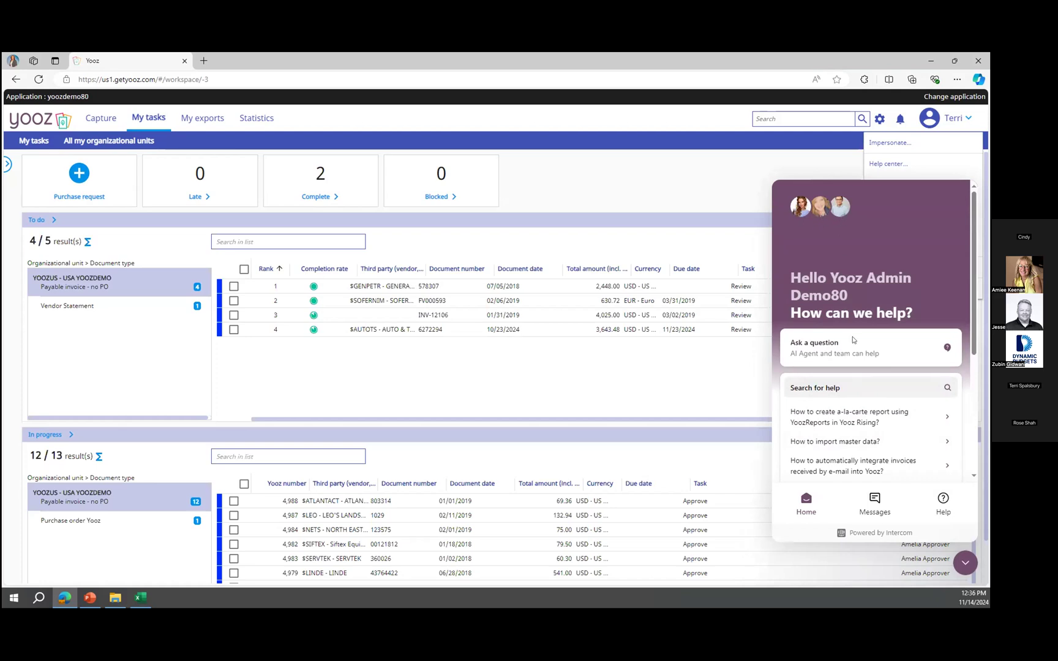
click(958, 561)
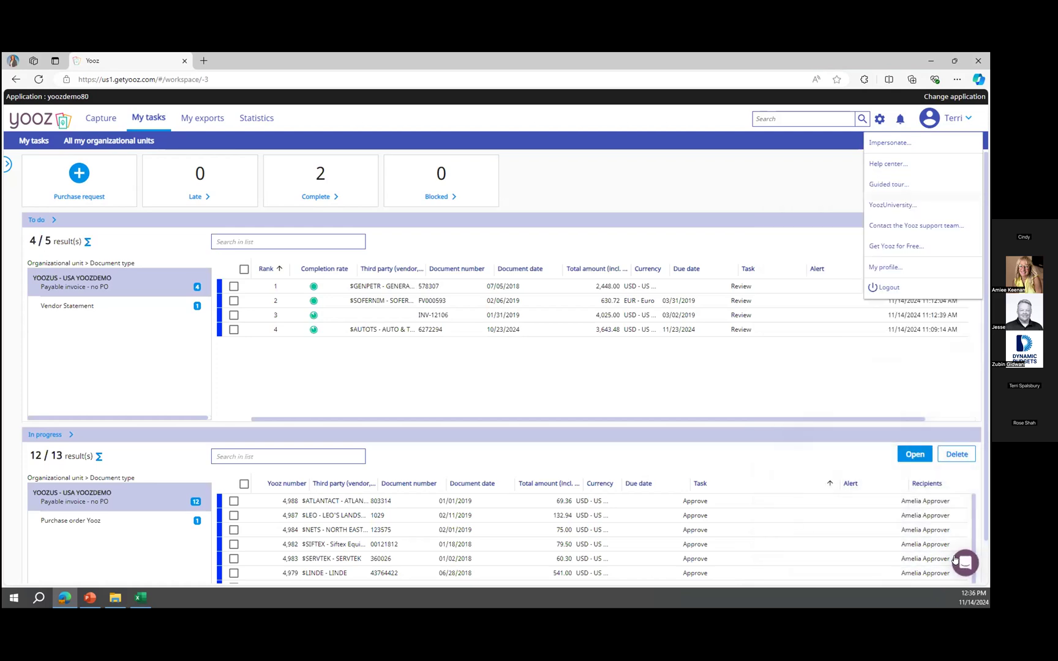
click(800, 204)
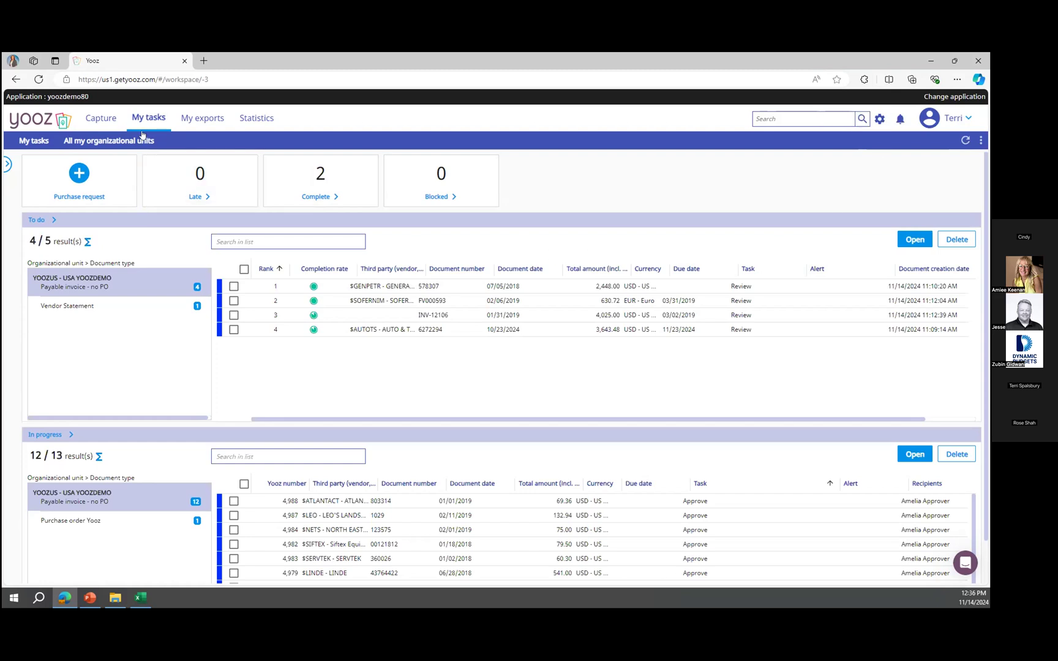
On Capture, import the file 1-Grainger_with_PO_2024 3 into the YOOZUS - USA YOOZDEMO organizational unit.
click(97, 117)
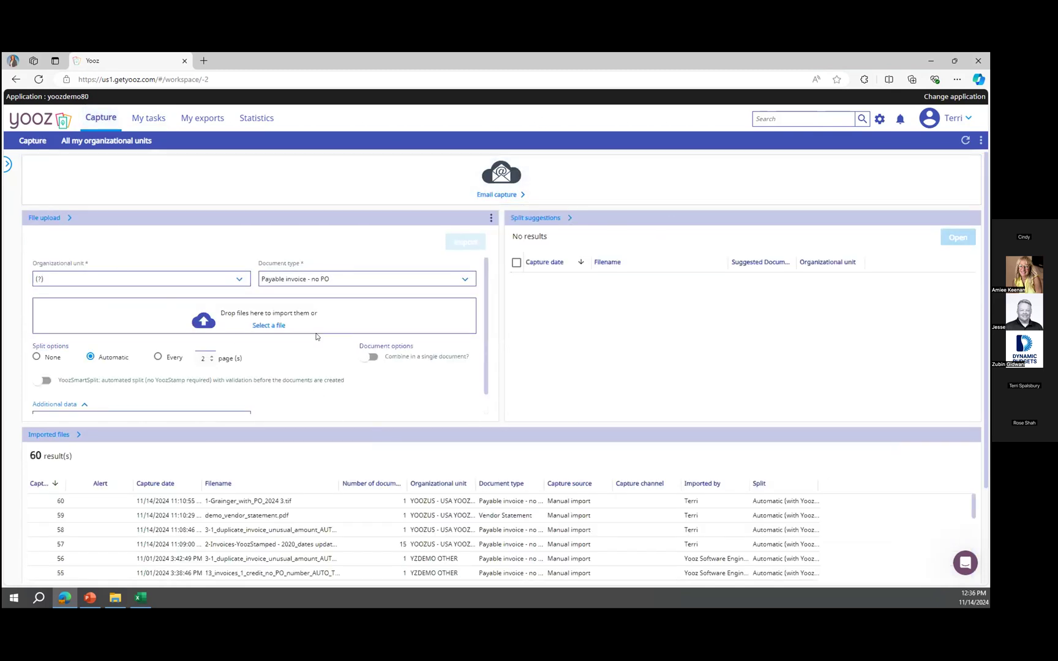
click(182, 281)
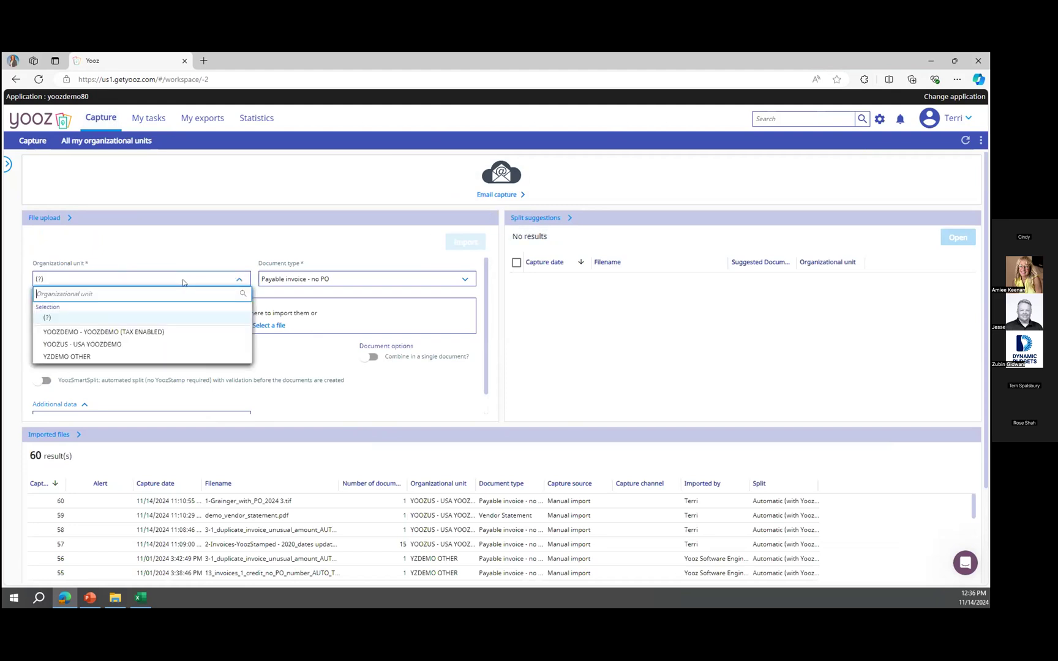
click(147, 344)
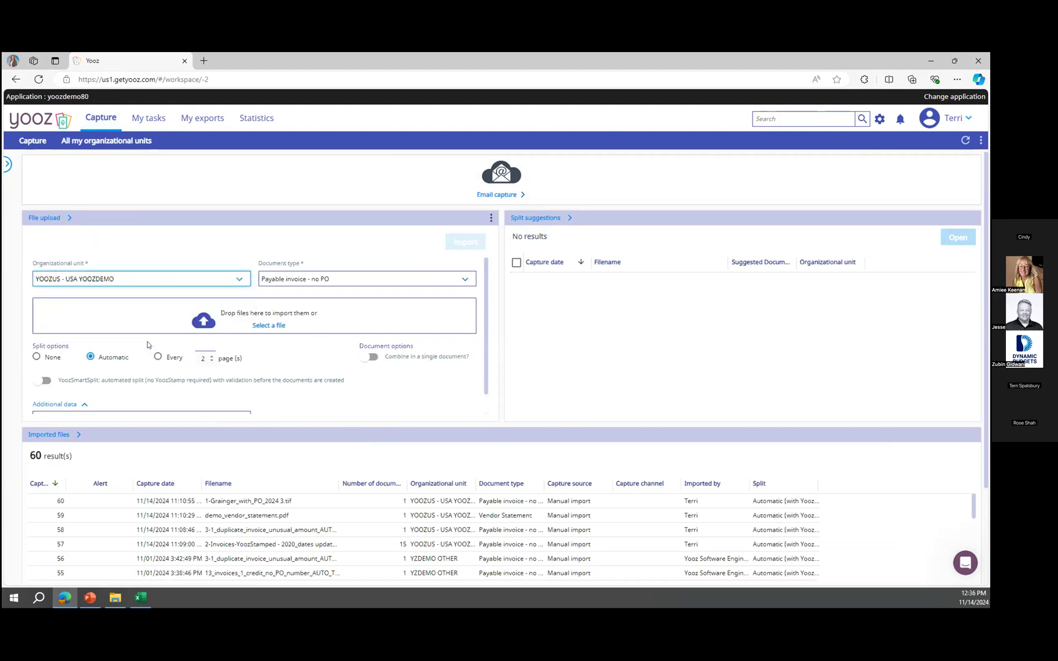
click(114, 598)
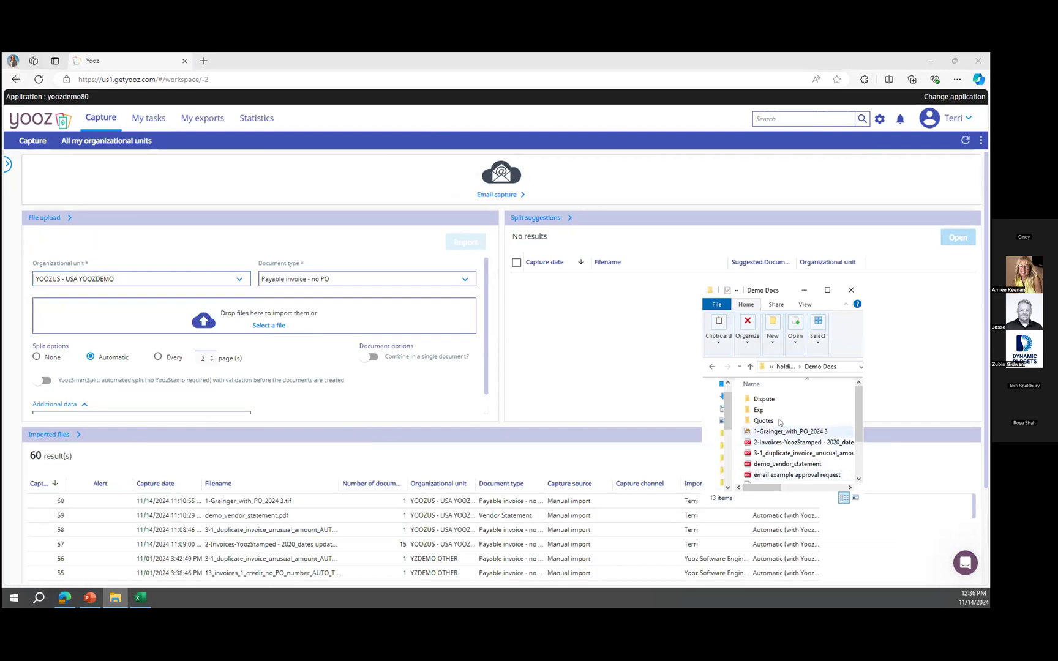
drag(789, 431, 300, 325)
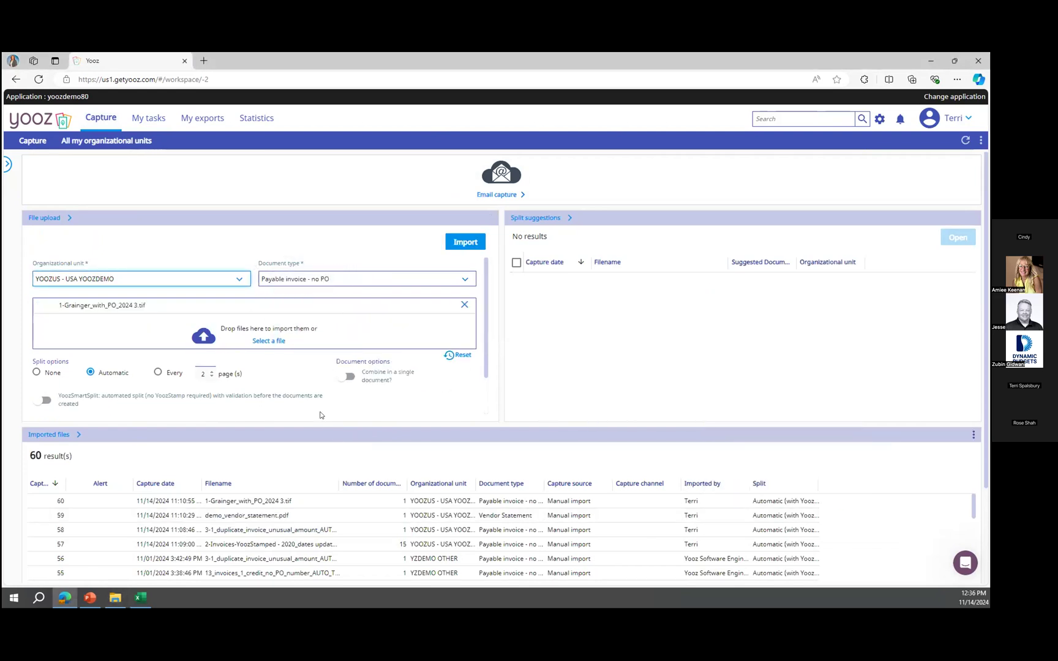
scroll(310, 378, down, 1)
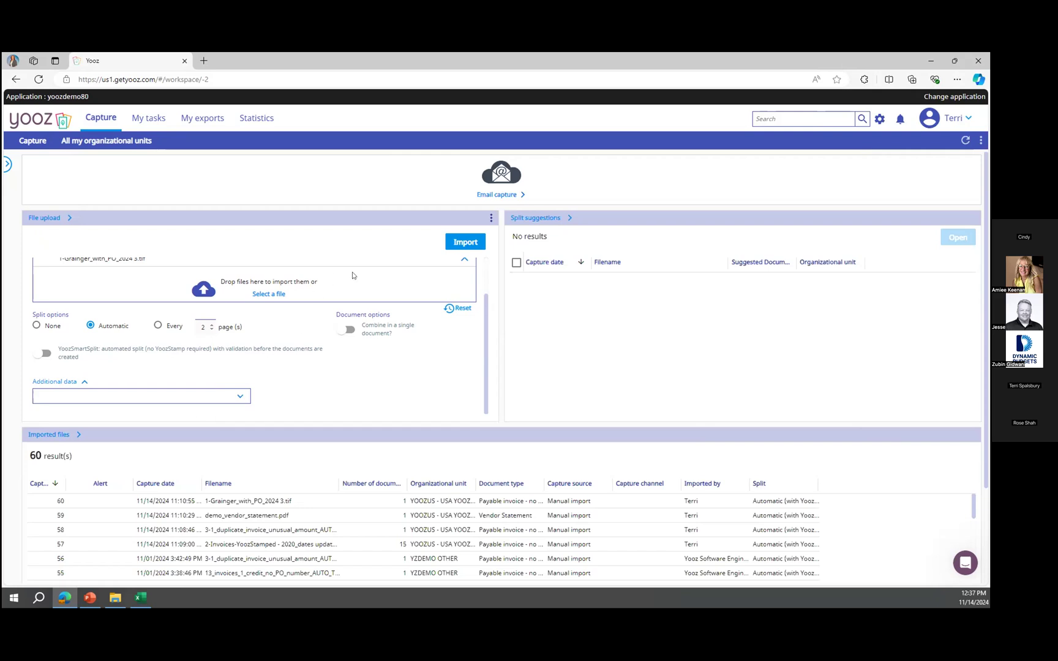
click(461, 246)
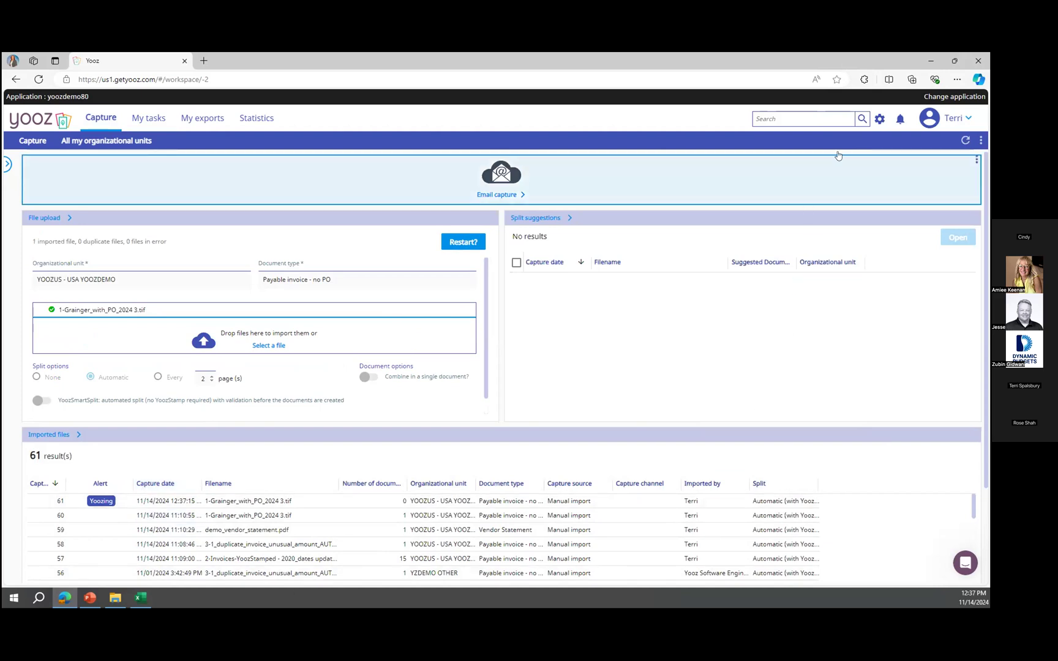
Open the Payables invoice/credit workflow process in settings and examine its phase routes.
click(878, 120)
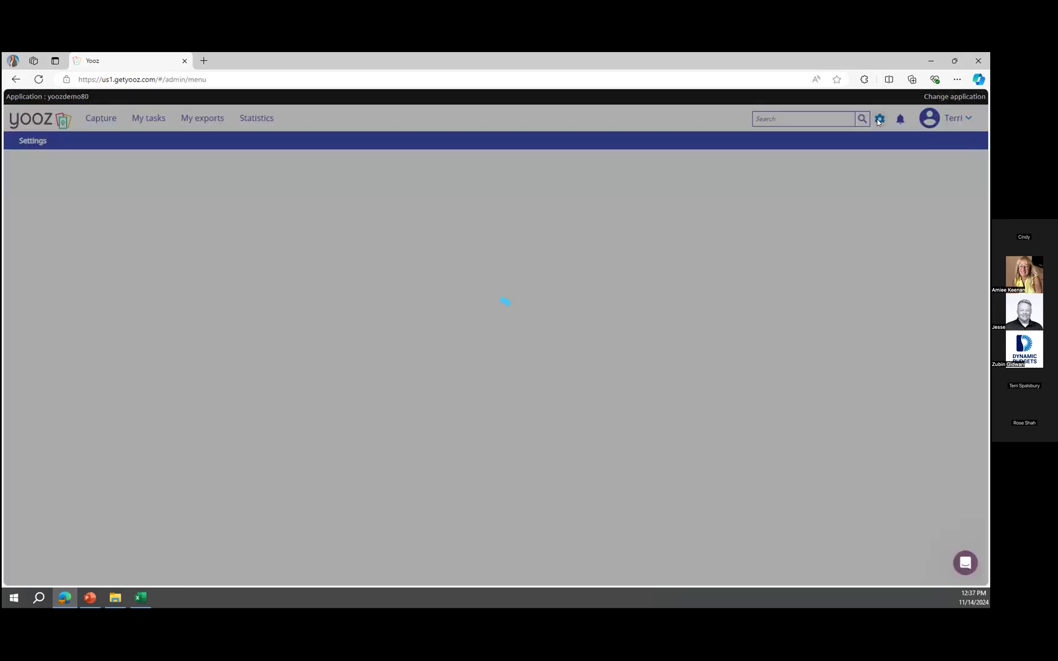
click(568, 527)
click(427, 229)
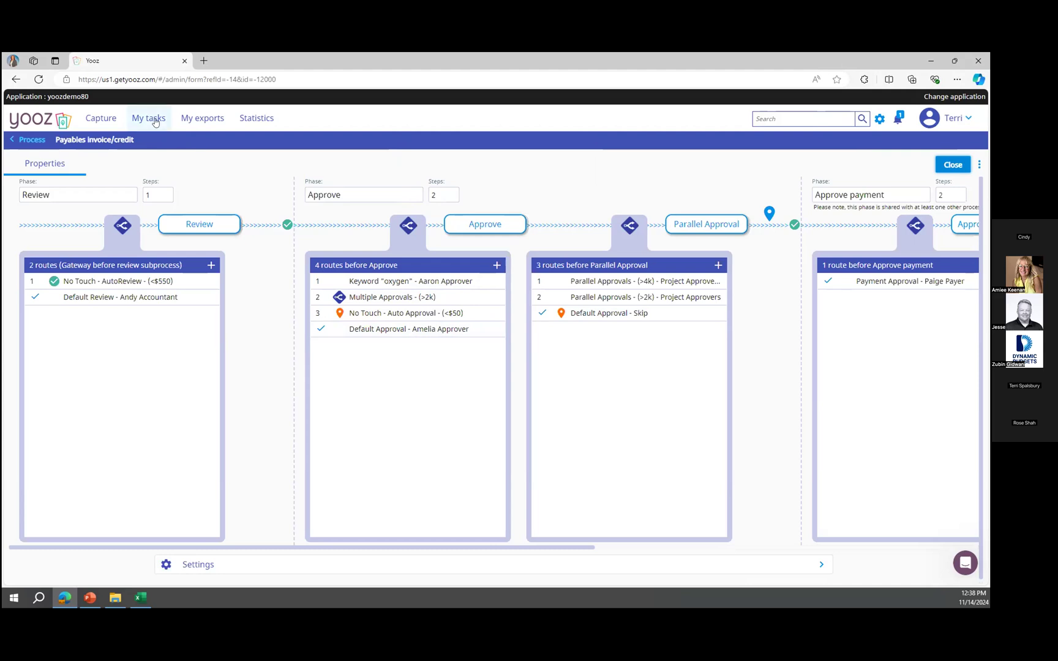
mouse_move(408, 282)
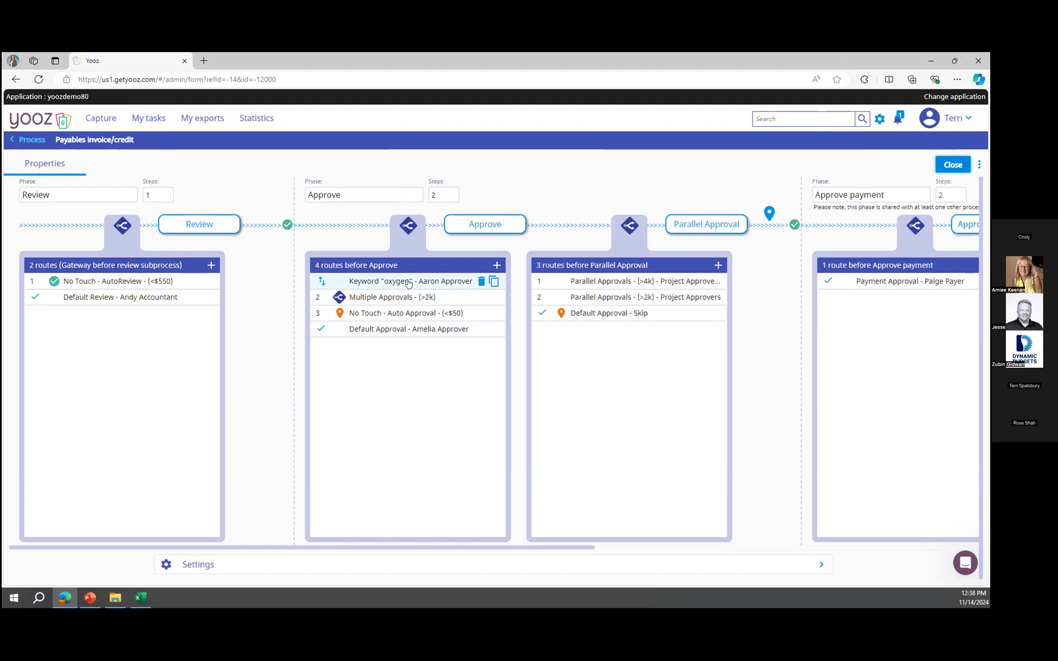
mouse_move(402, 316)
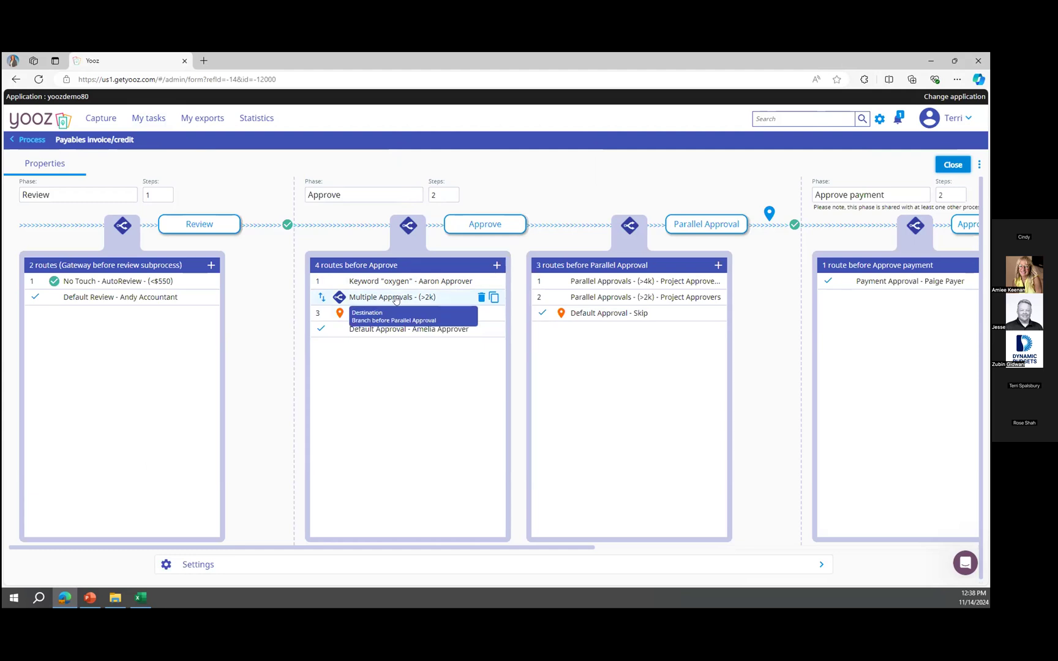
mouse_move(140, 286)
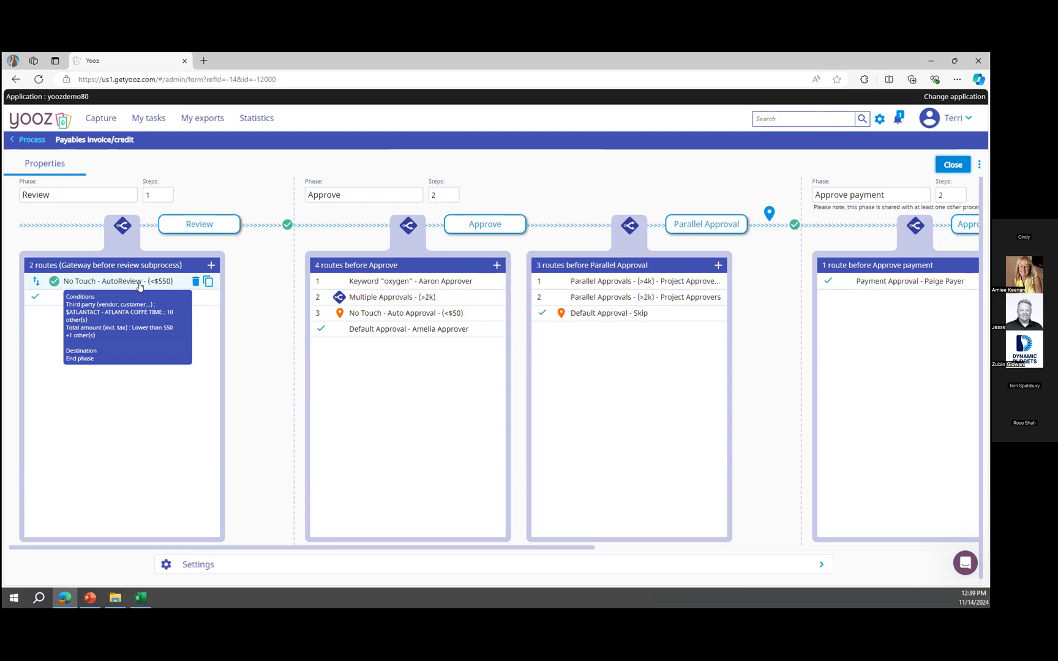
Open the Grainger invoice task under Payable invoice - PO based in My tasks.
click(162, 122)
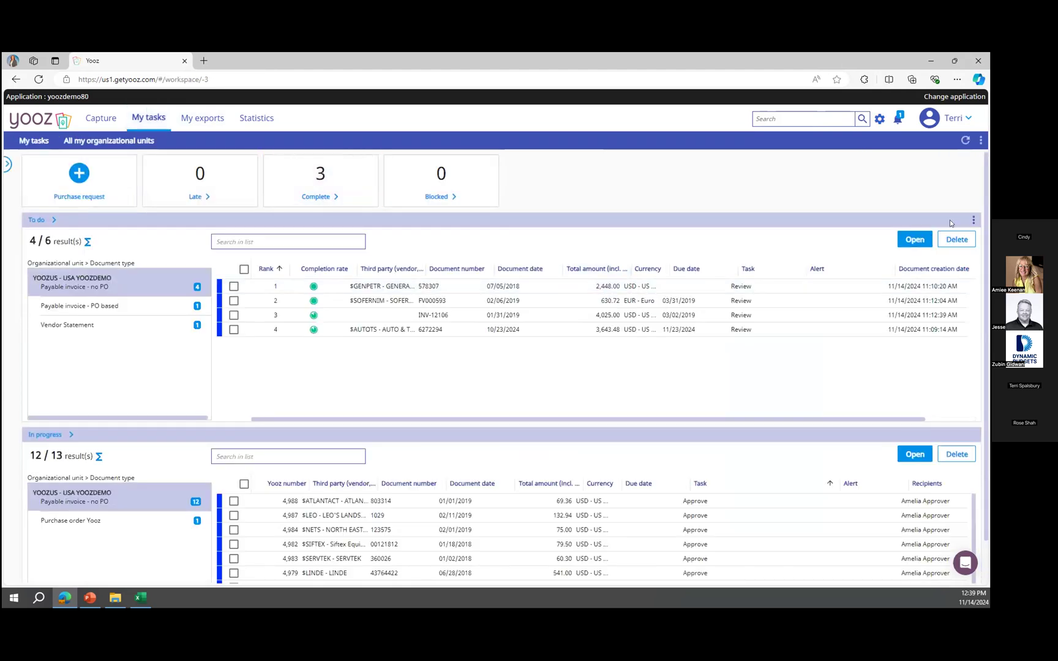
click(163, 308)
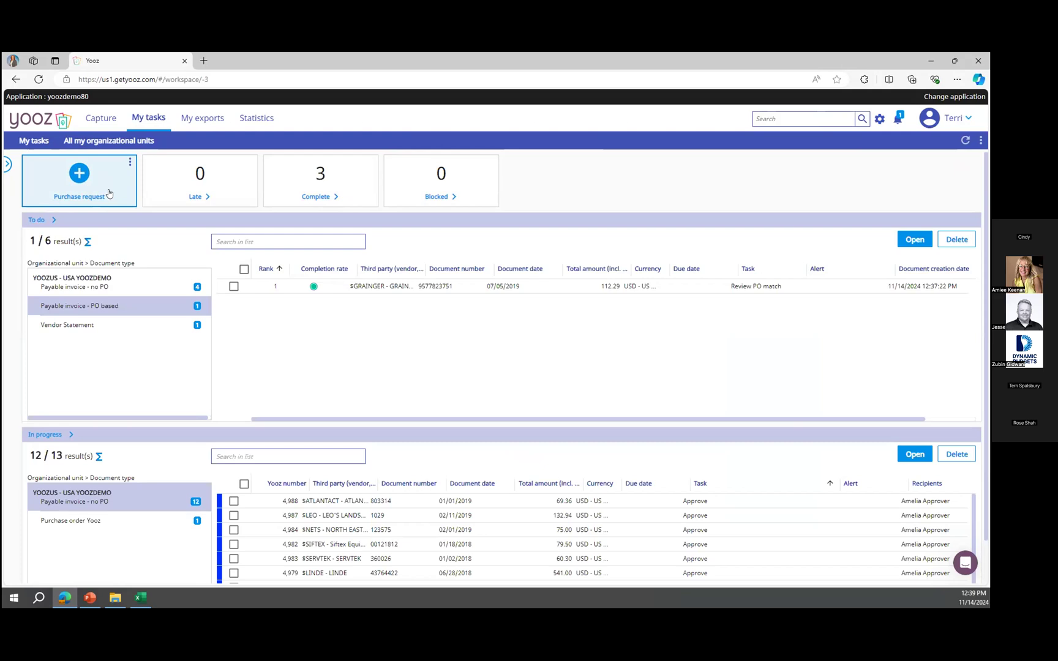
double_click(425, 285)
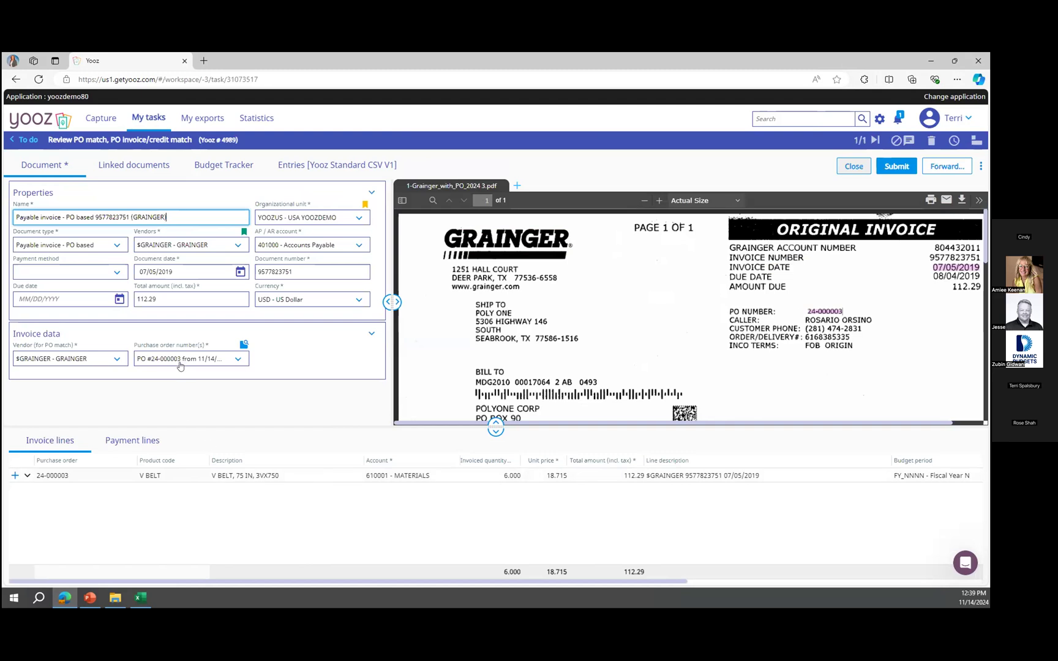
Step through the Grainger invoice's header fields and submit it to Amelia Approver for approval.
mouse_move(831, 313)
key(Tab)
key(Tab)
key(Tab)
key(Tab)
key(Tab)
key(Tab)
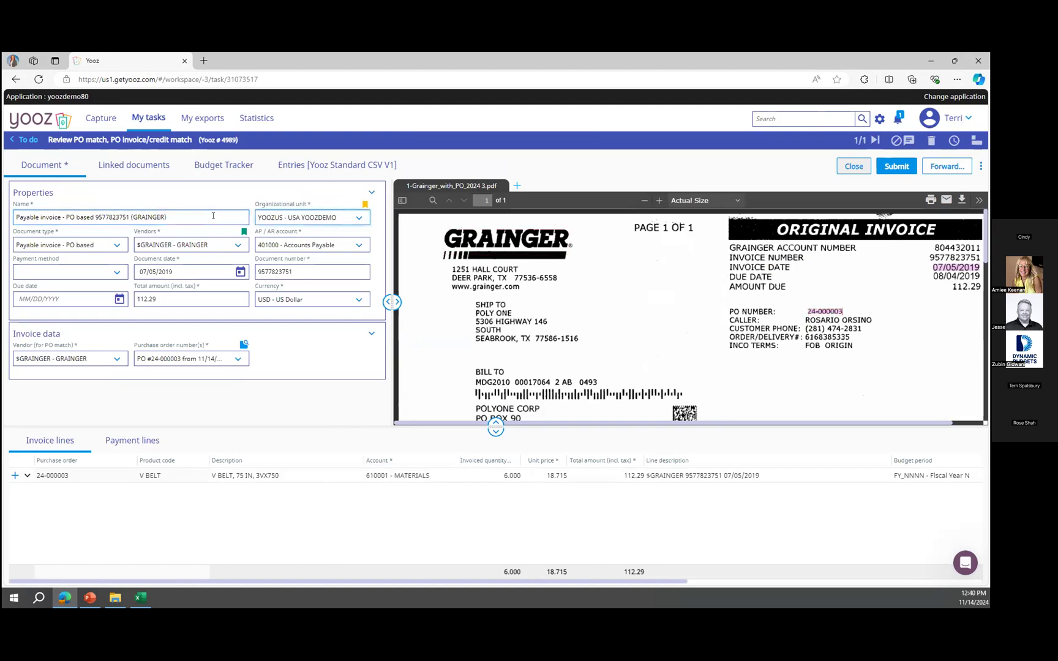
mouse_move(933, 274)
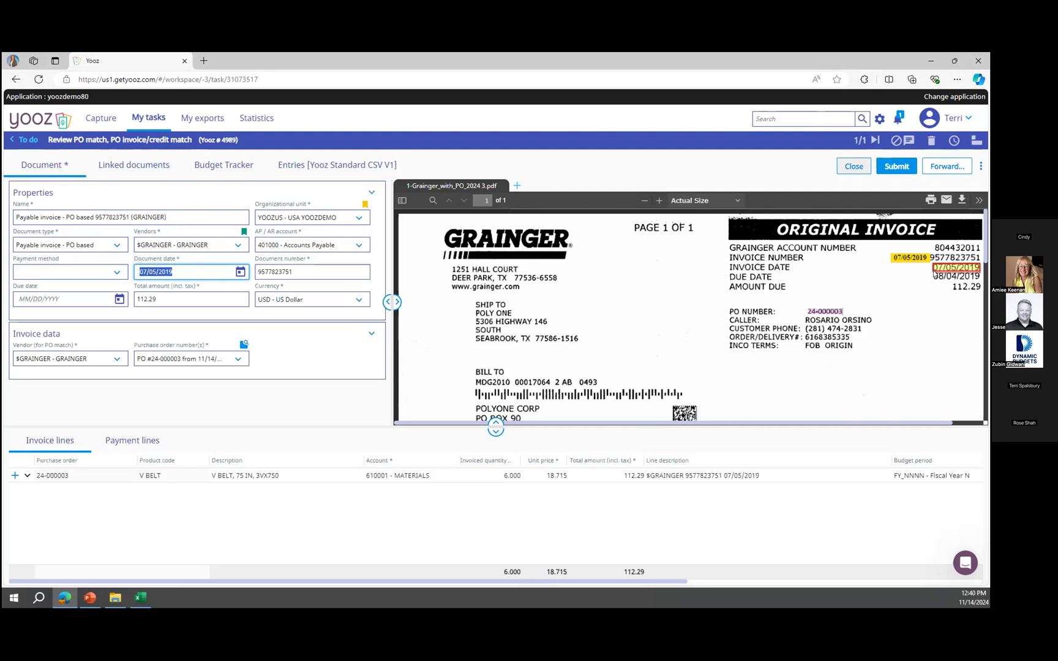
key(Tab)
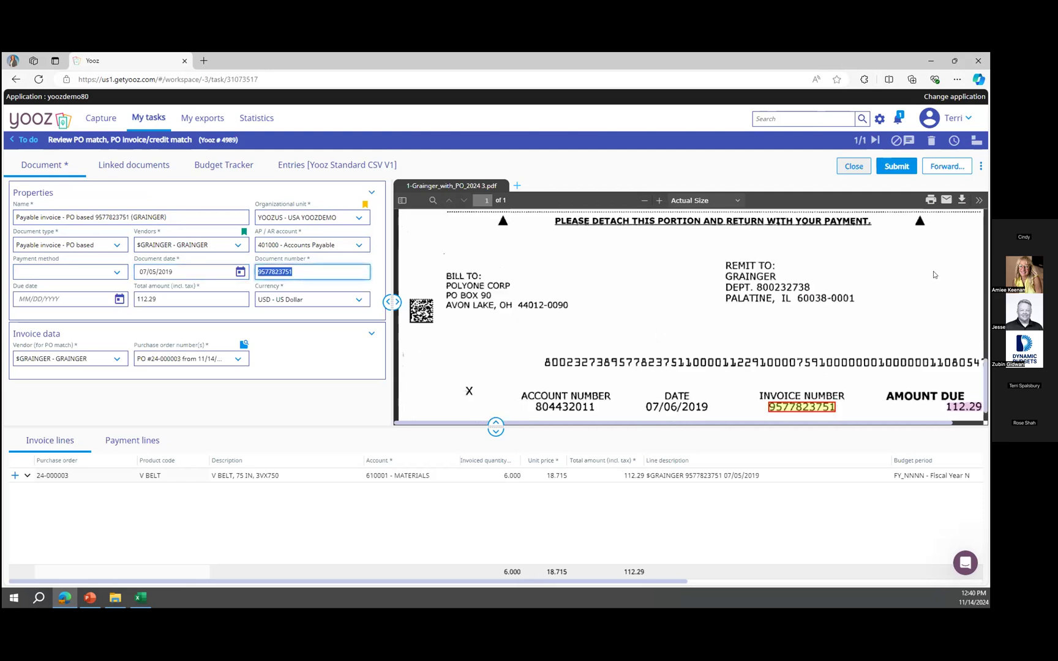
click(902, 167)
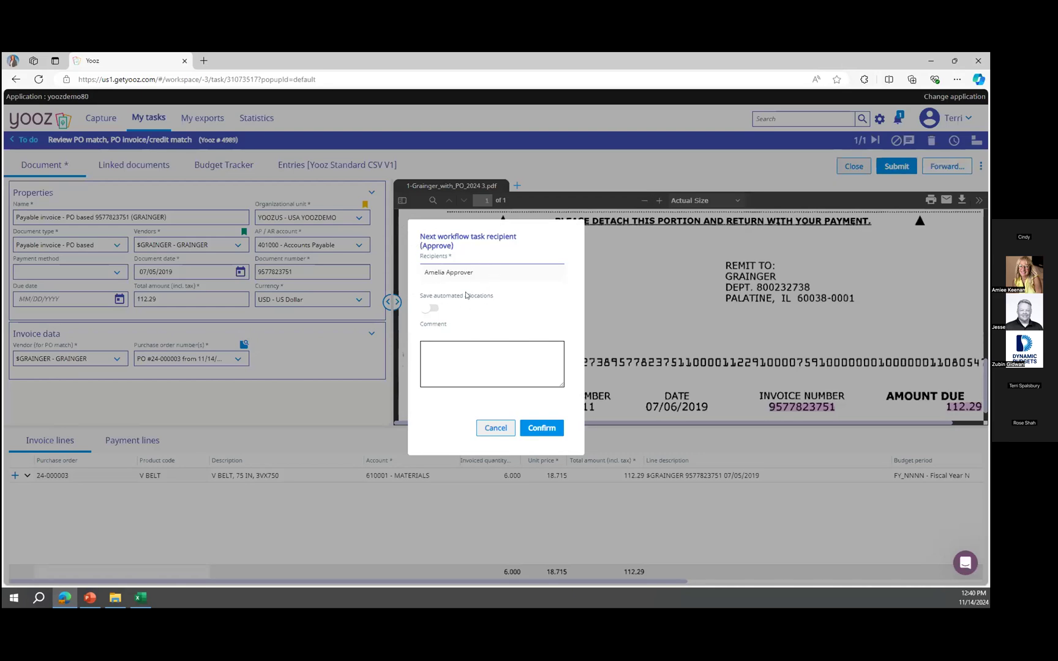
click(543, 428)
click(544, 428)
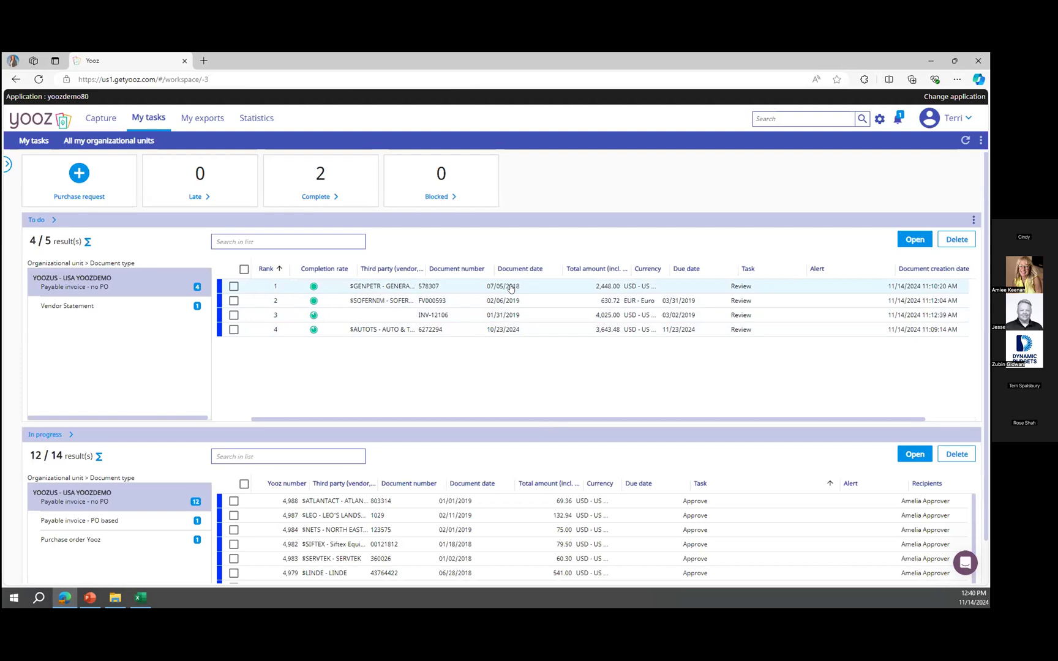
Open the General Petroleum invoice task and scroll its preview to the totals.
click(511, 288)
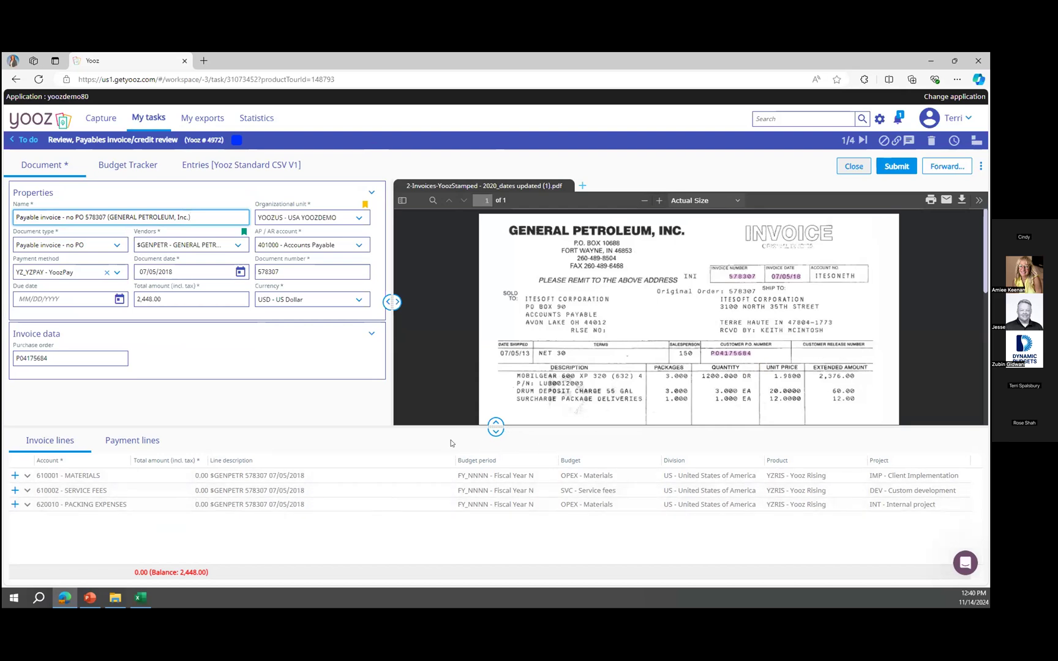
scroll(759, 344, down, 5)
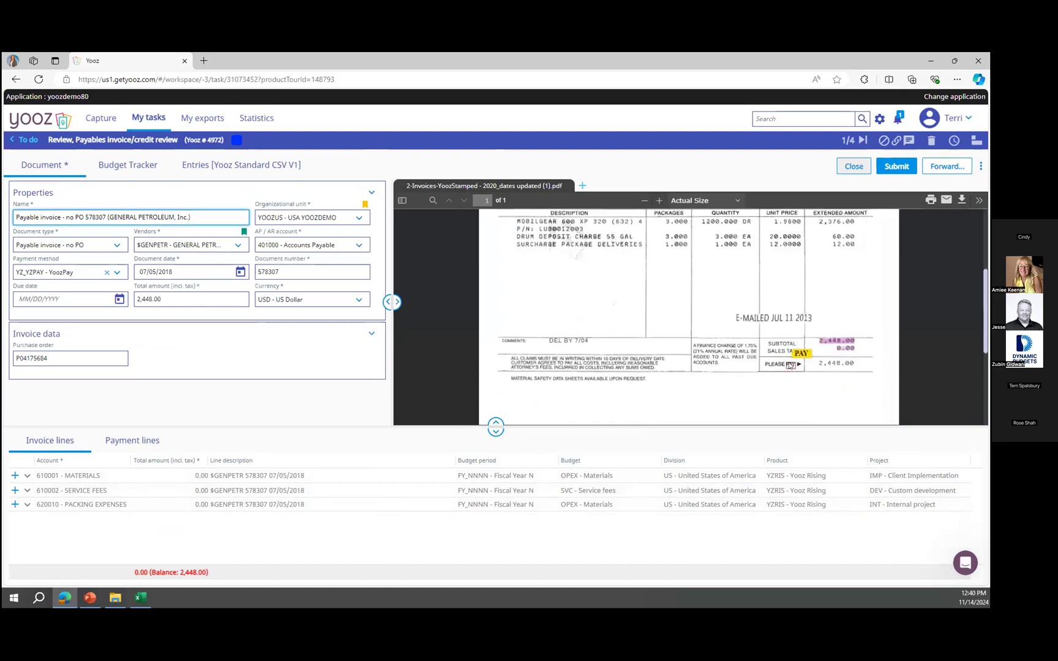
click(183, 476)
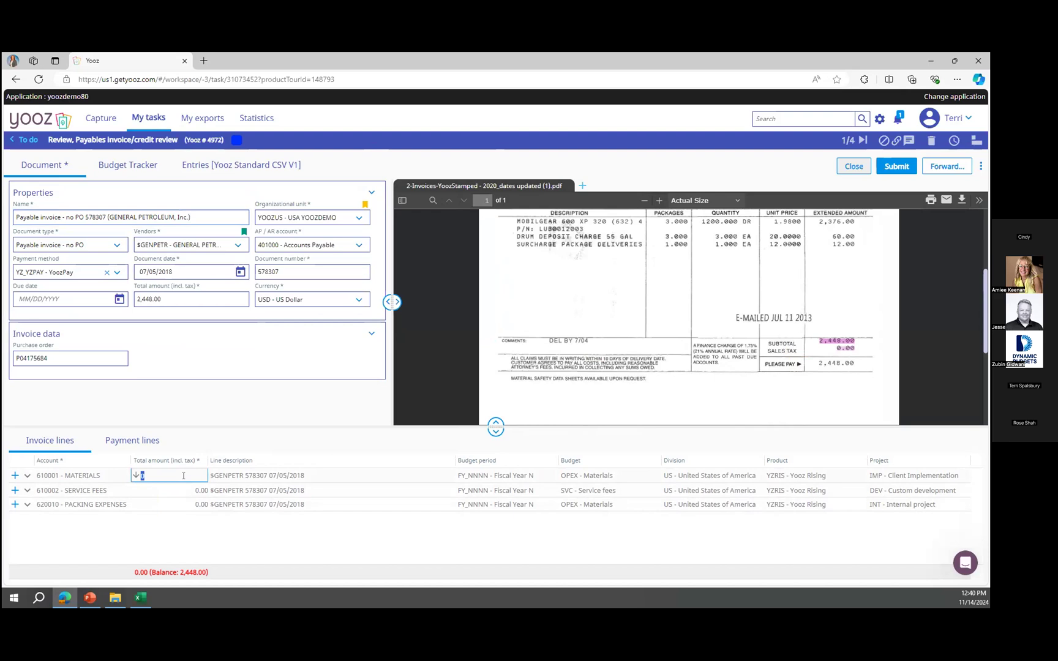
click(27, 505)
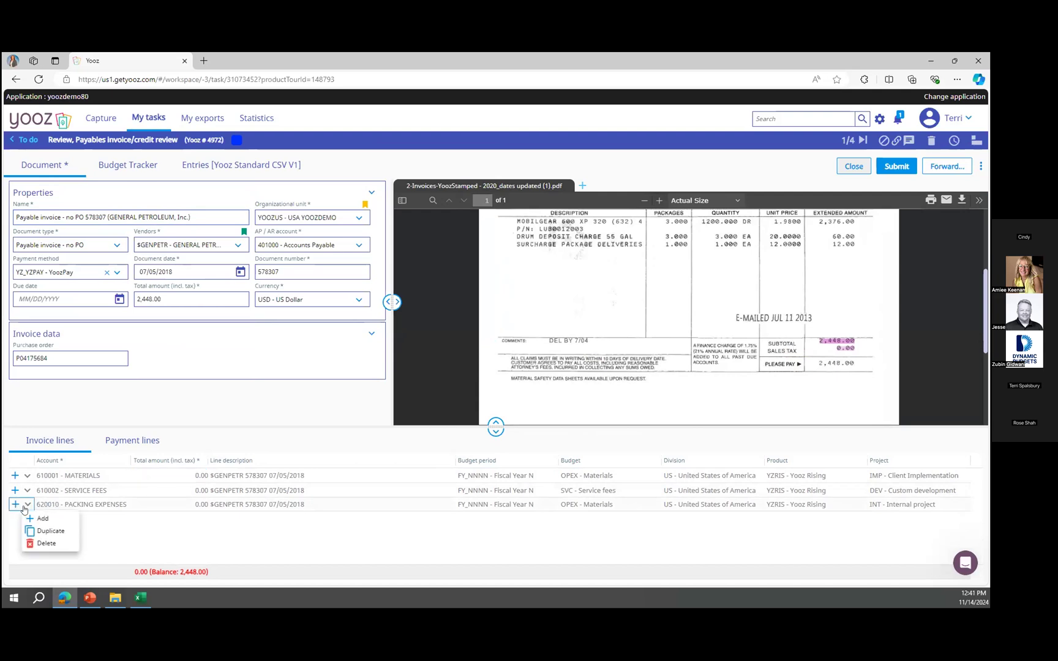
click(122, 522)
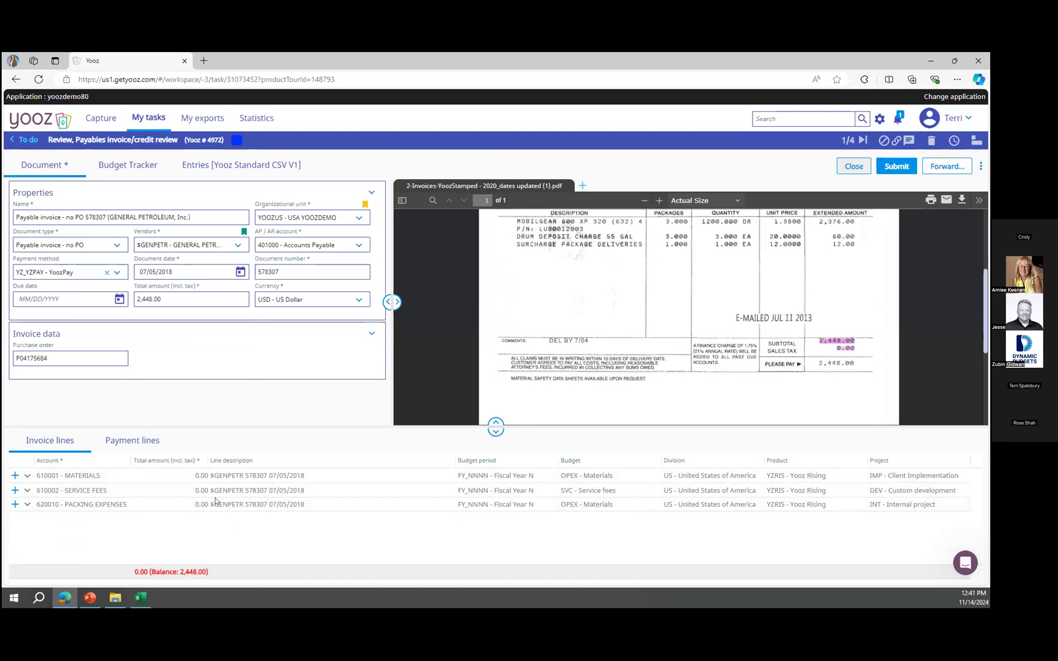
Split the invoice total across the three invoice lines by entering the formula =2448/3 as the line amount.
click(179, 476)
text(=)
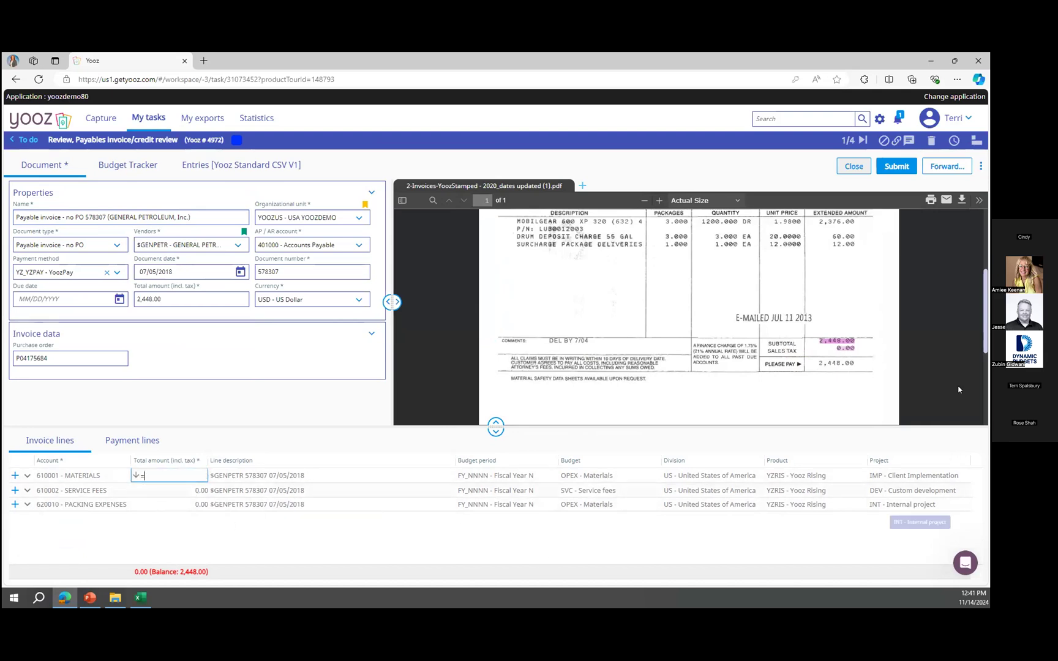
click(843, 340)
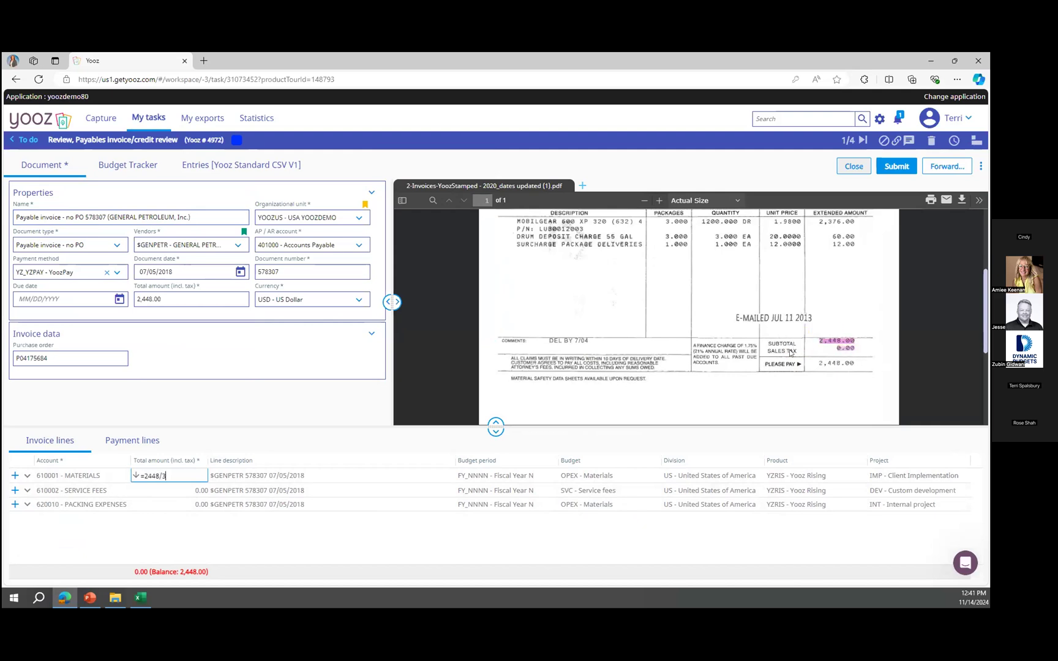
click(137, 477)
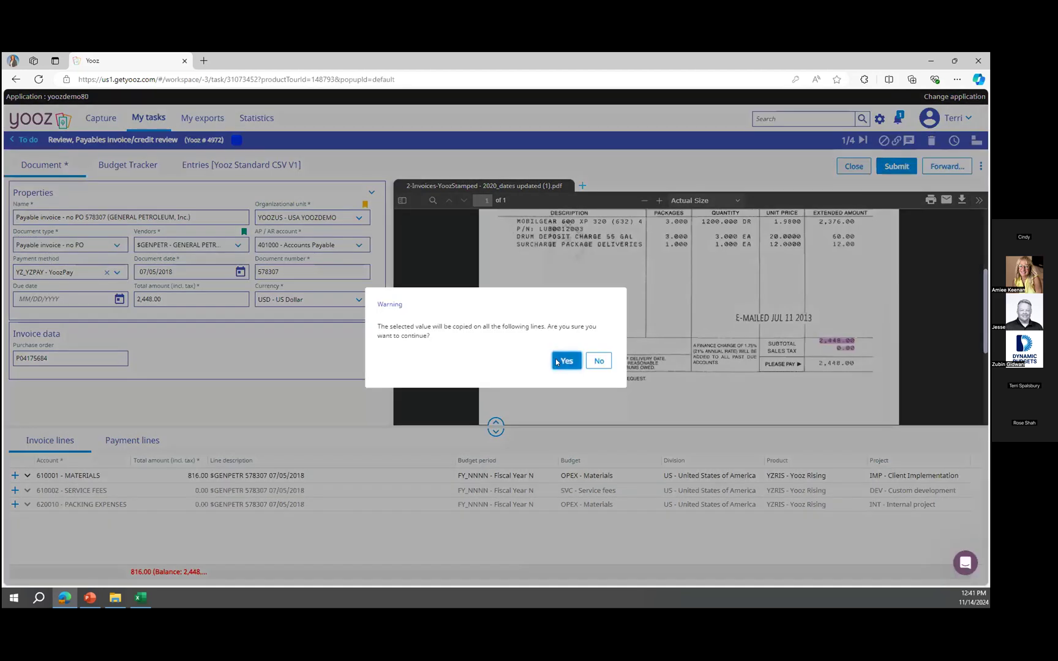
click(564, 361)
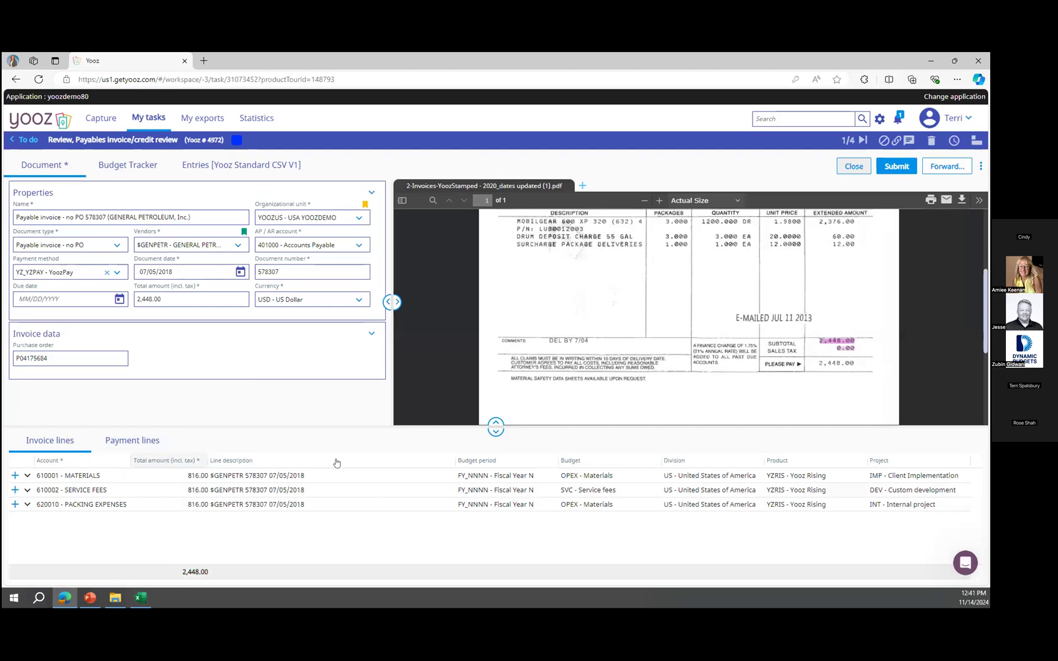
Submit the General Petroleum invoice and open the Auto & Truck Service invoice task from the to-do list.
click(902, 172)
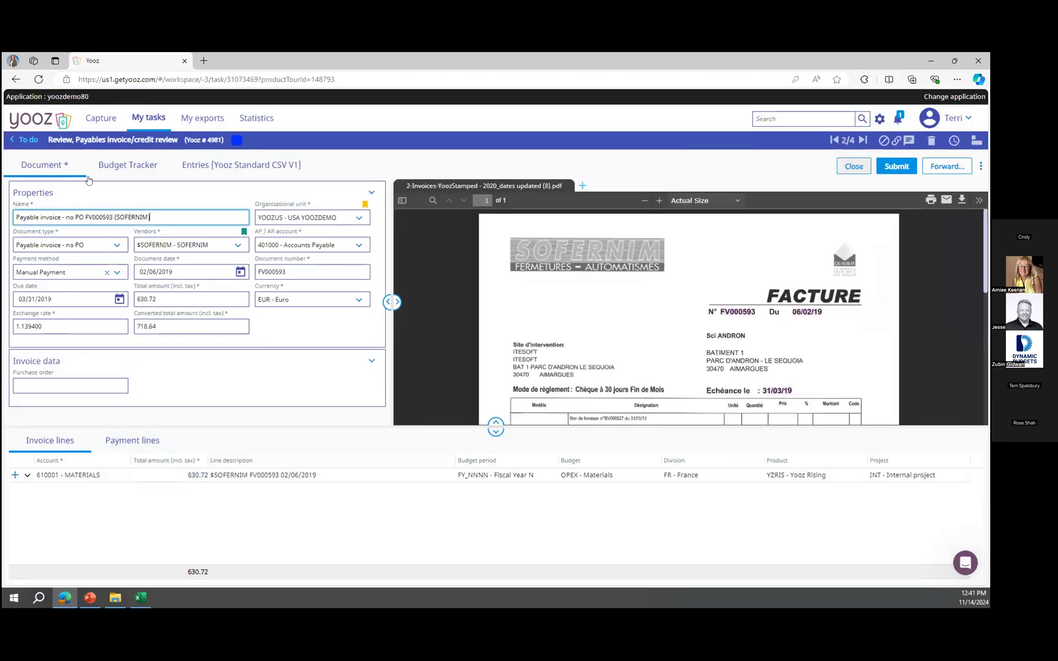
click(31, 140)
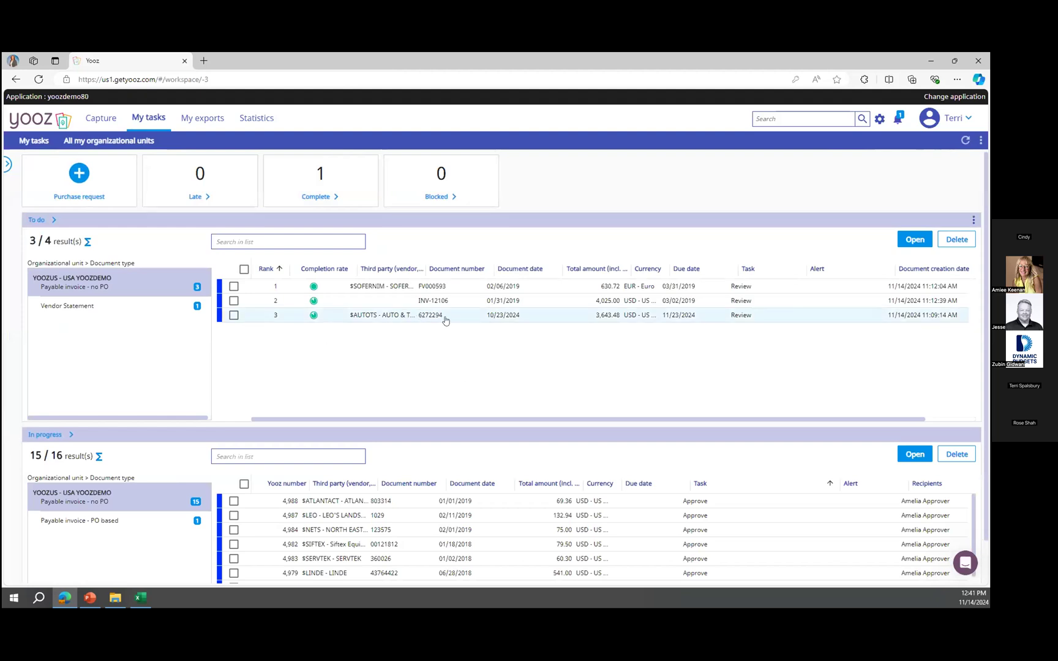
click(445, 318)
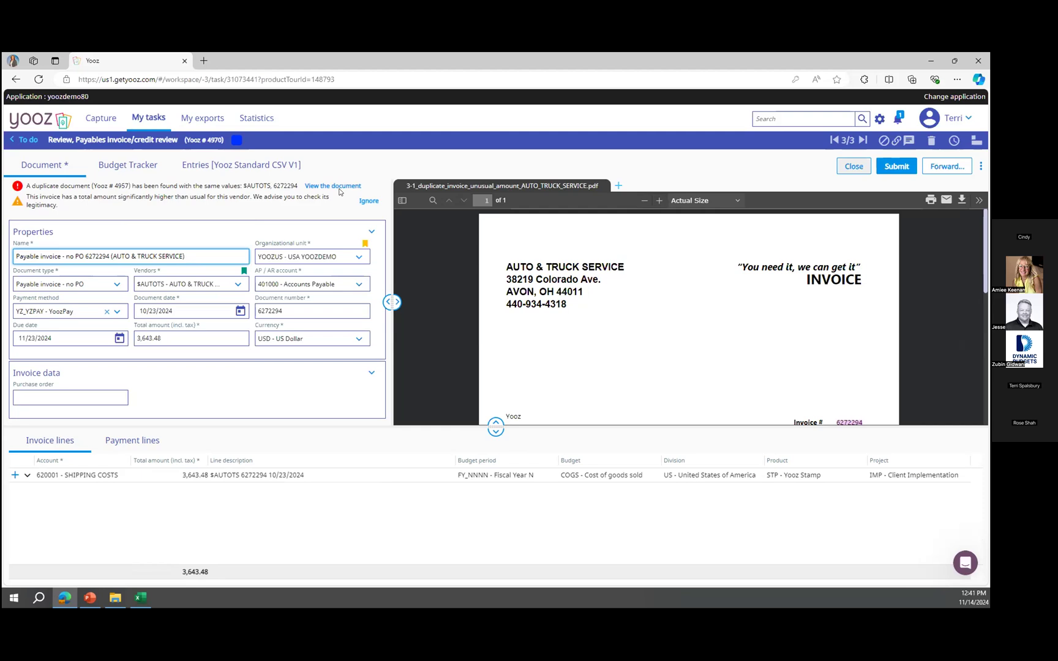
Open the flagged duplicate document in a separate window and compare it with the Auto & Truck Service invoice preview.
scroll(745, 345, down, 3)
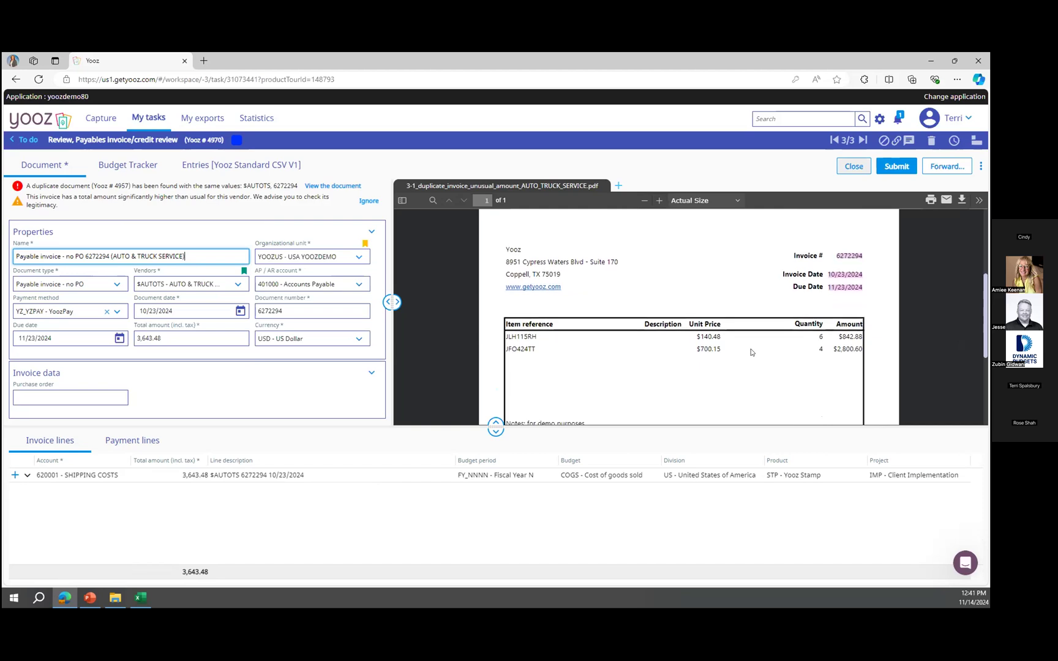
scroll(613, 337, up, 3)
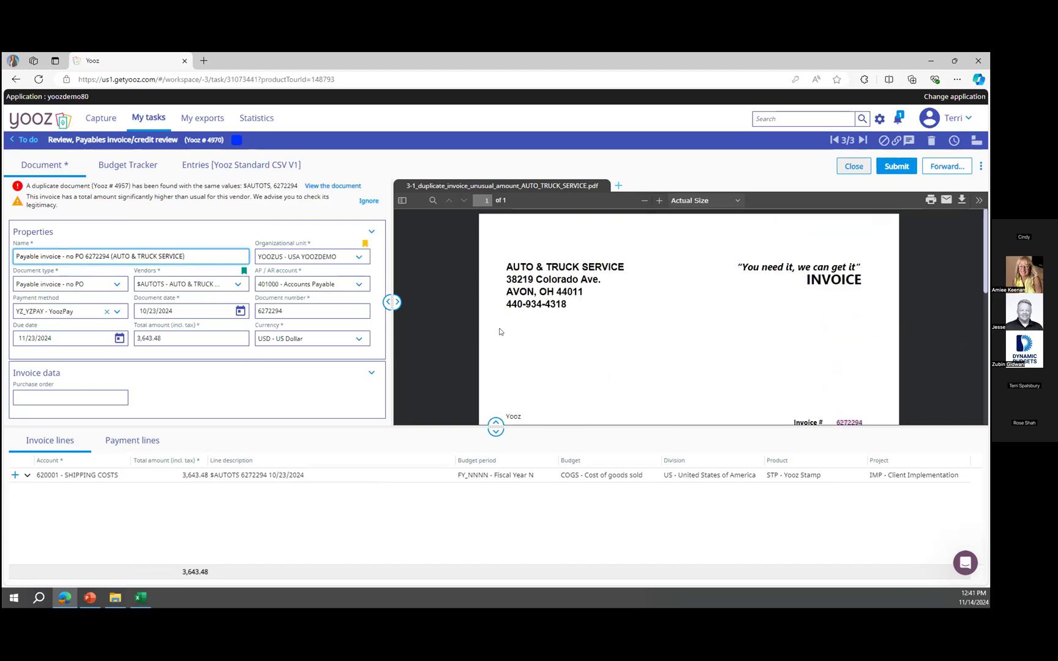
click(331, 187)
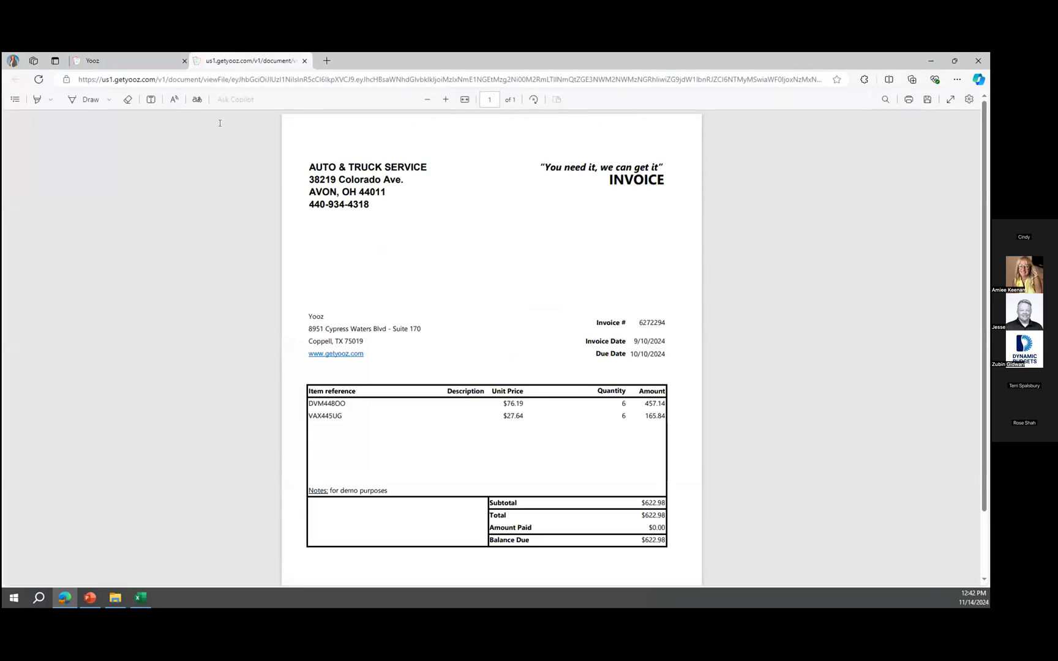
drag(220, 123, 199, 167)
drag(350, 162, 310, 105)
scroll(566, 288, down, 5)
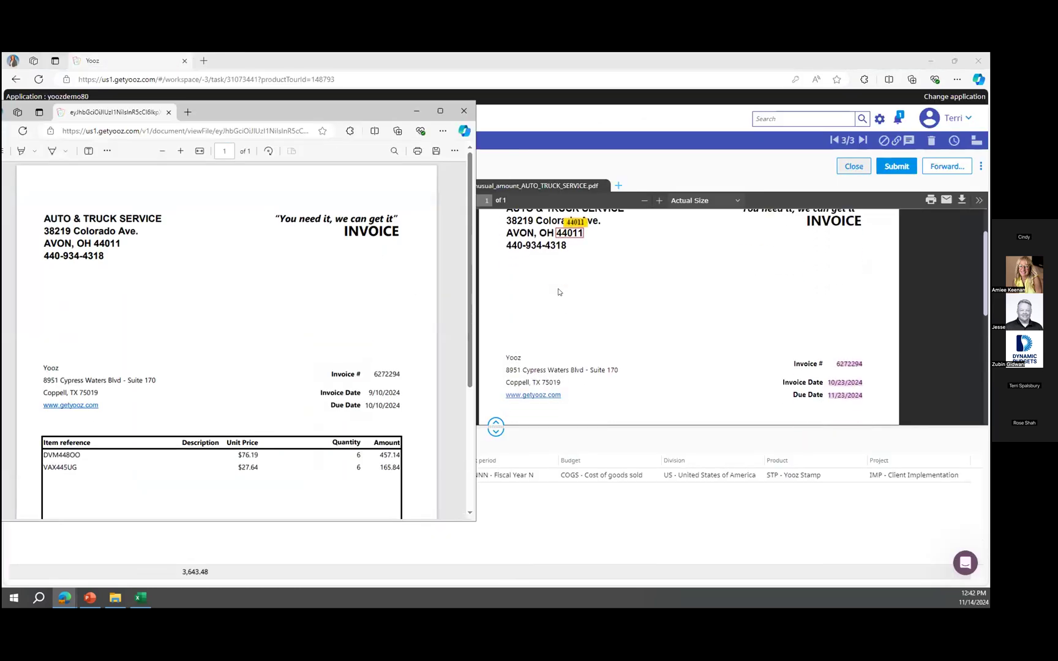
scroll(365, 307, down, 3)
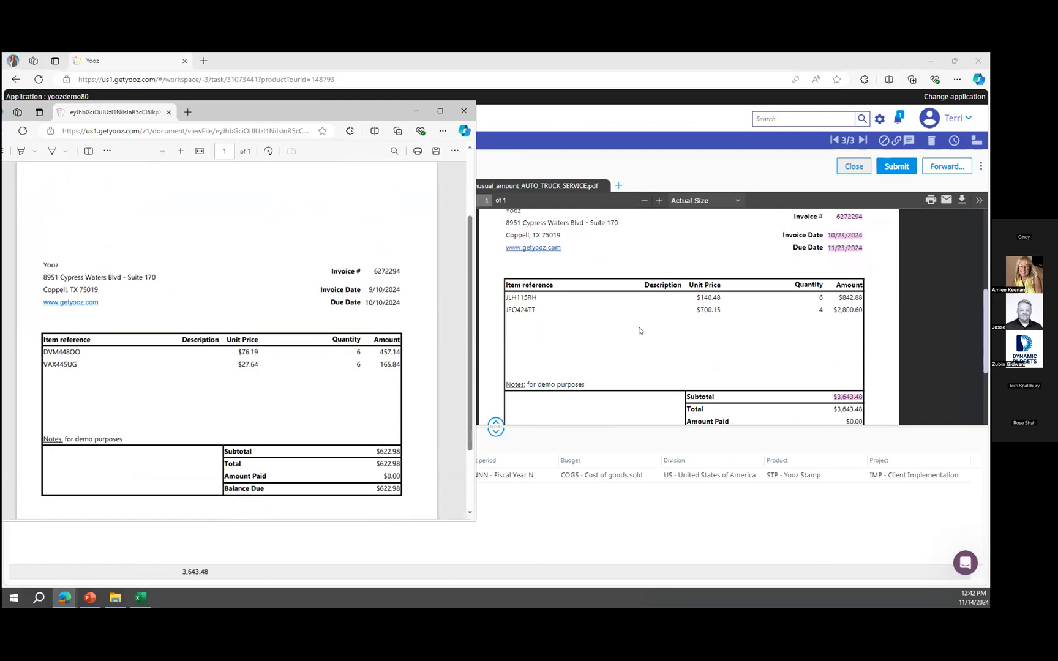
scroll(638, 330, down, 3)
scroll(291, 382, down, 3)
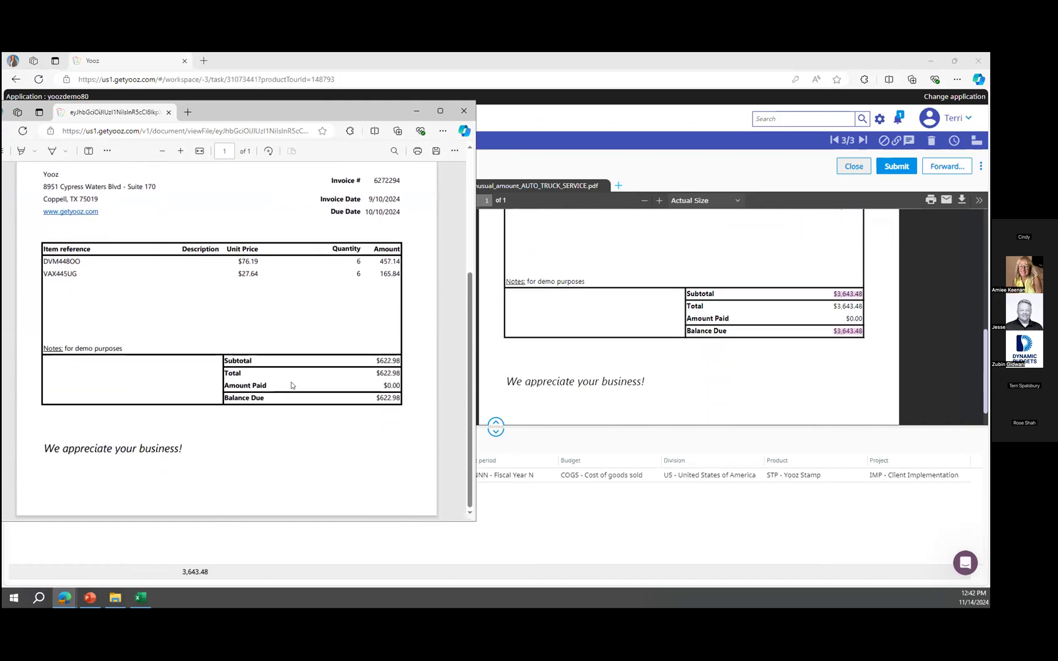
scroll(660, 348, down, 1)
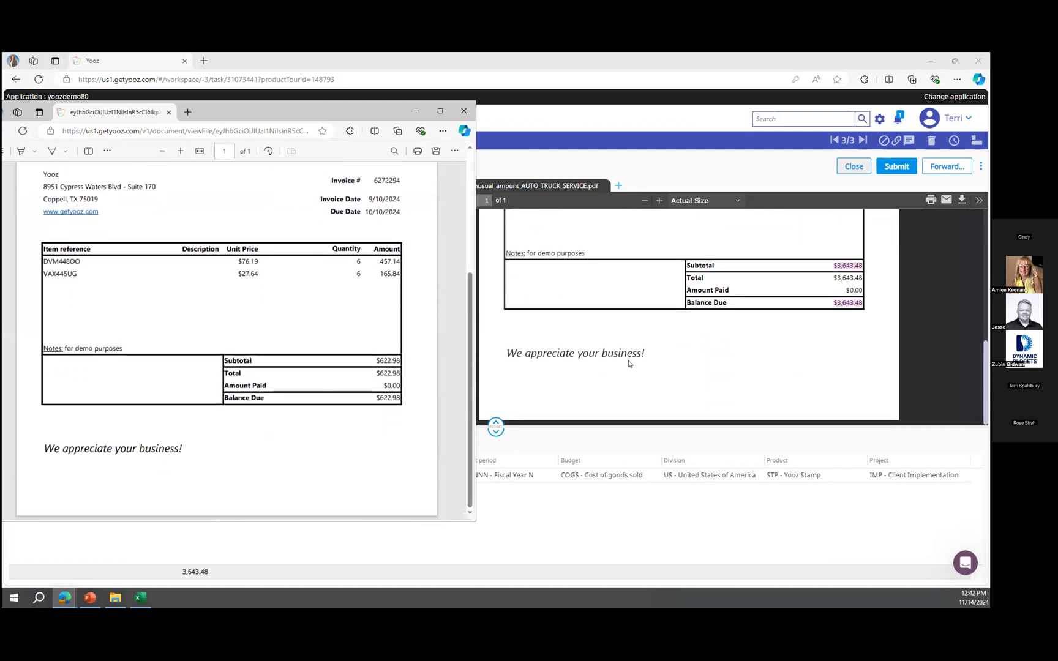
scroll(631, 364, up, 5)
scroll(628, 366, down, 1)
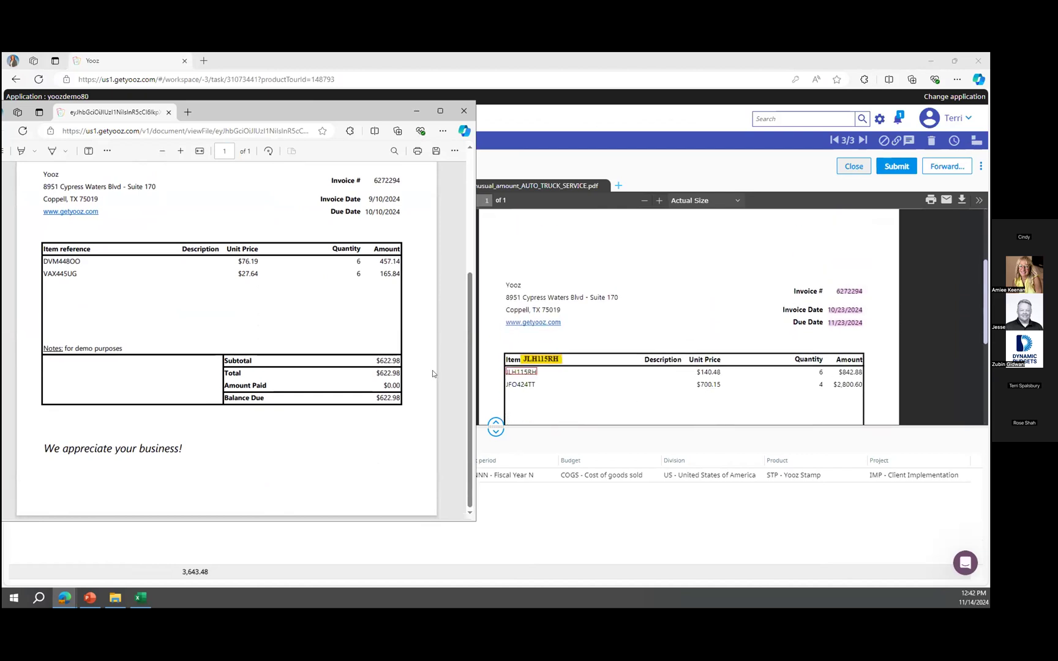
scroll(201, 220, up, 4)
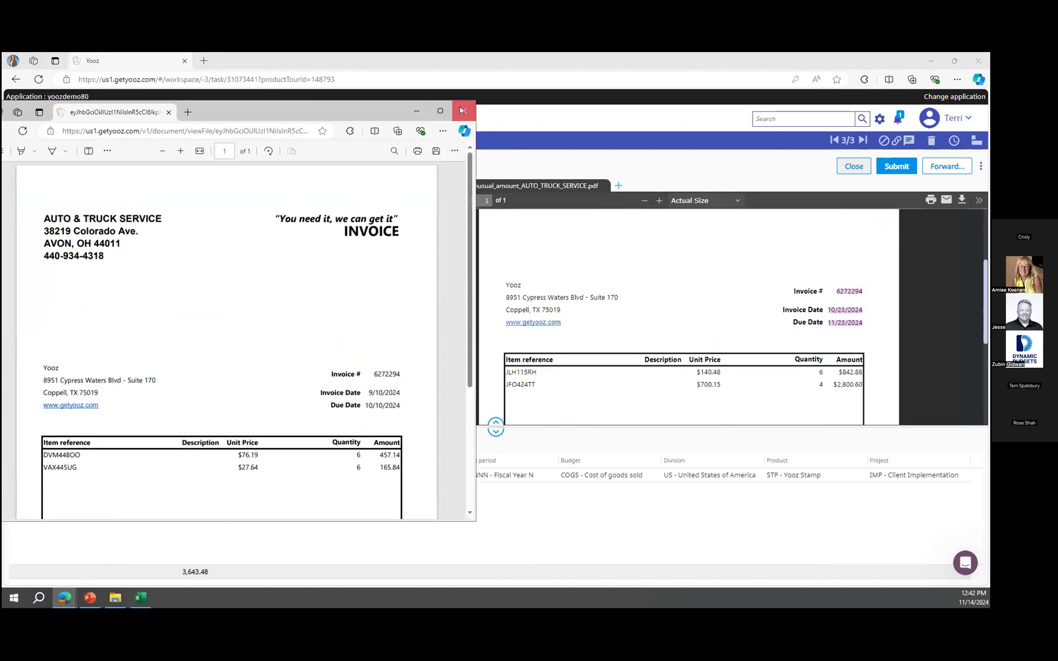
click(464, 110)
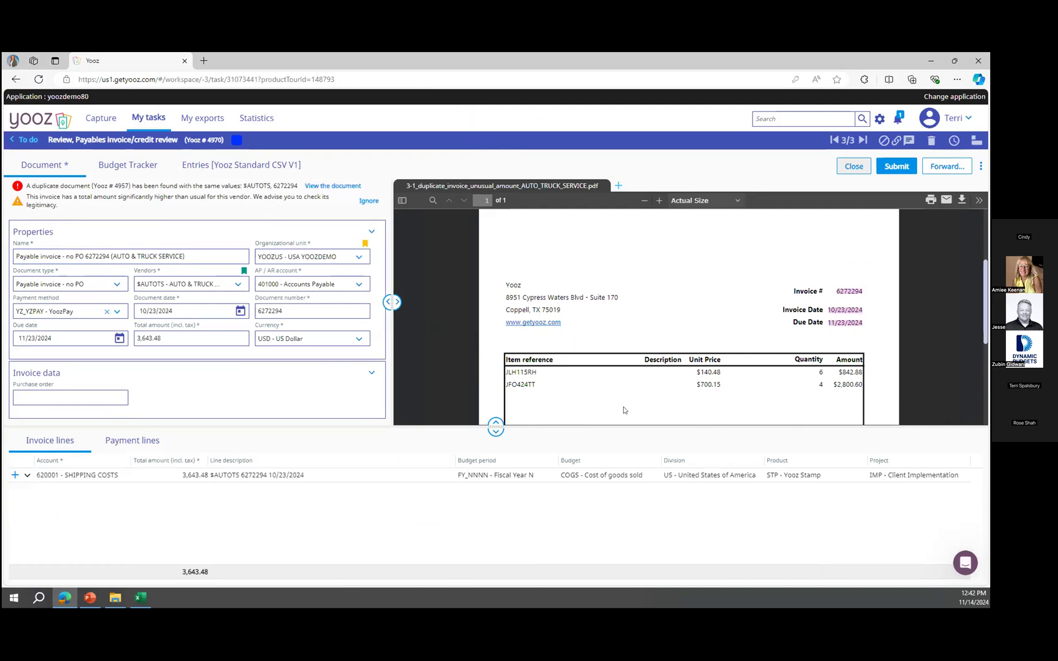
scroll(624, 410, up, 3)
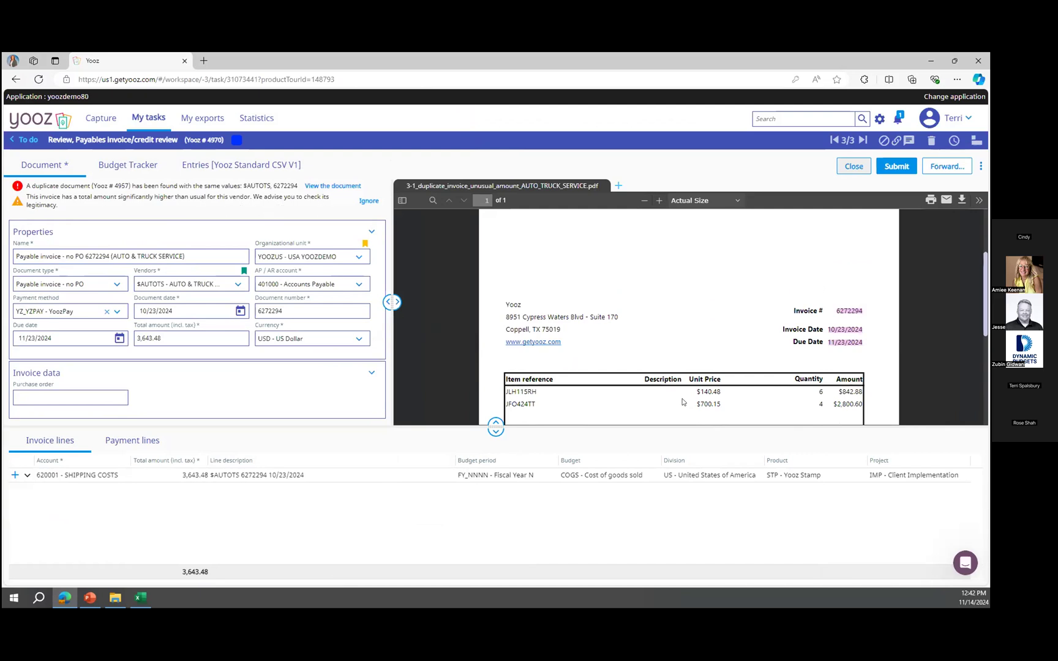
Search all documents for AUTO & TRUCK SERVICE, copying the vendor name from the invoice's name field.
click(181, 255)
click(181, 256)
drag(181, 256, 114, 256)
right_click(115, 255)
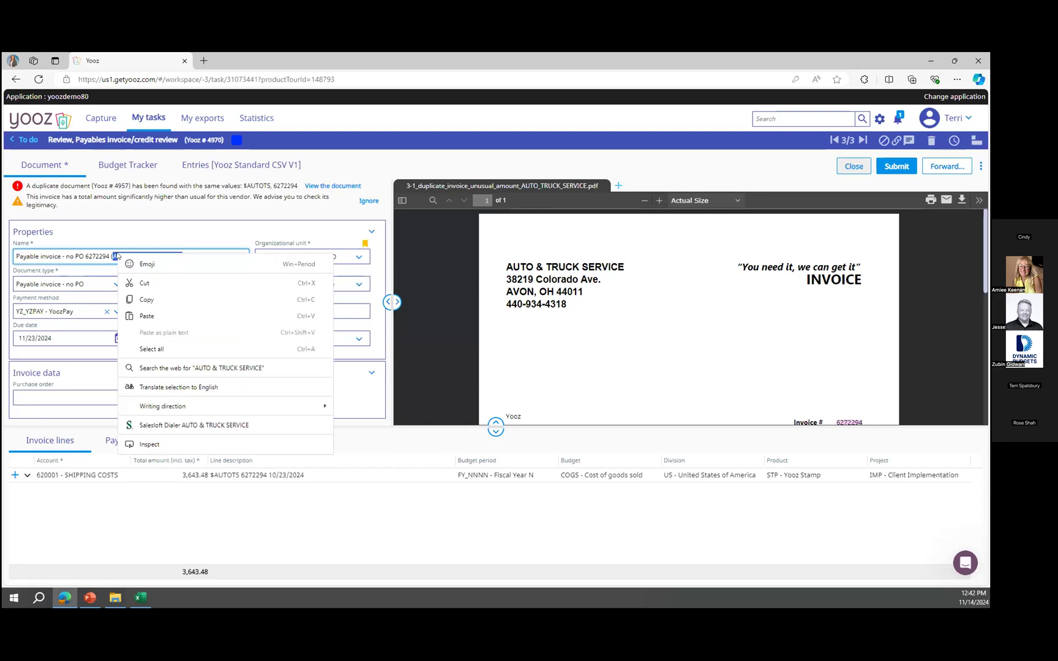
click(147, 300)
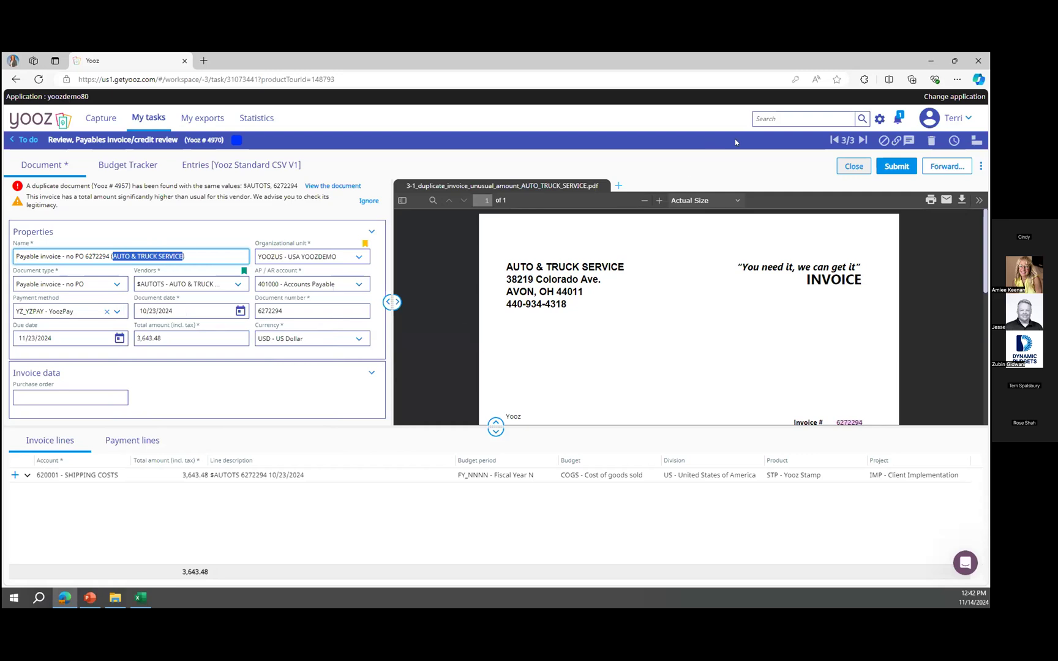
click(780, 117)
key(ctrl+v)
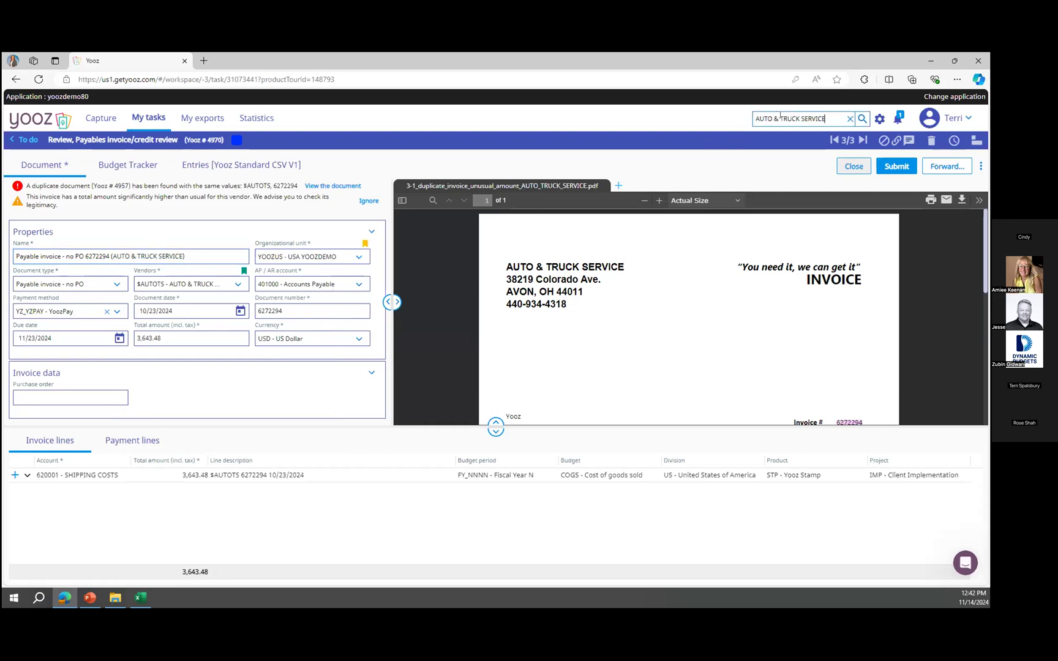
click(862, 120)
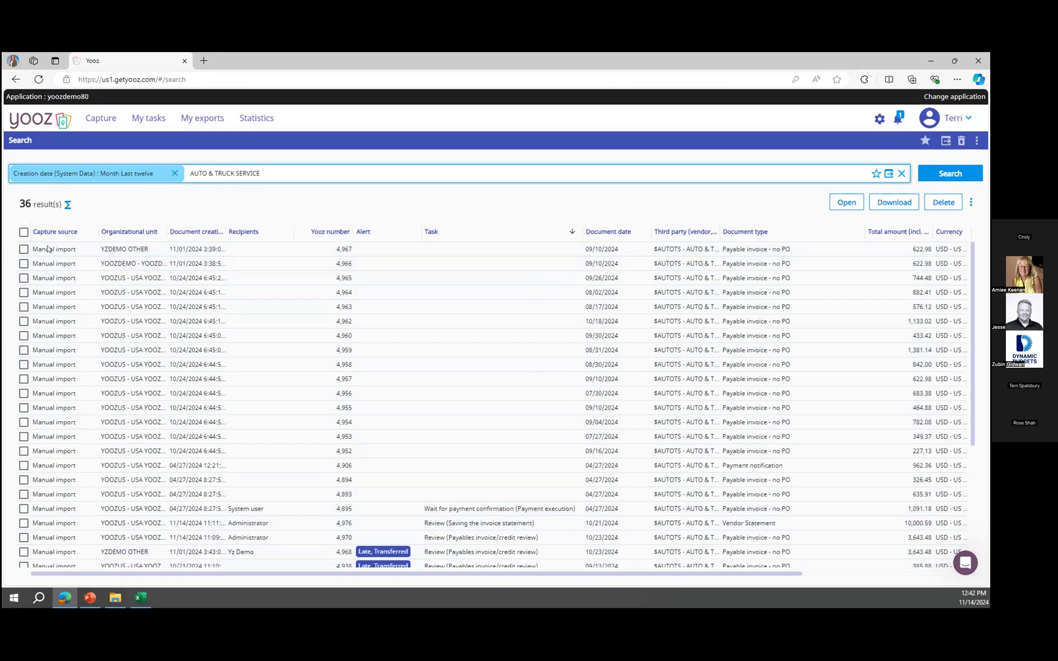
Open the Vendor Statement task and review the statement lines against its invoice list before closing it.
click(135, 121)
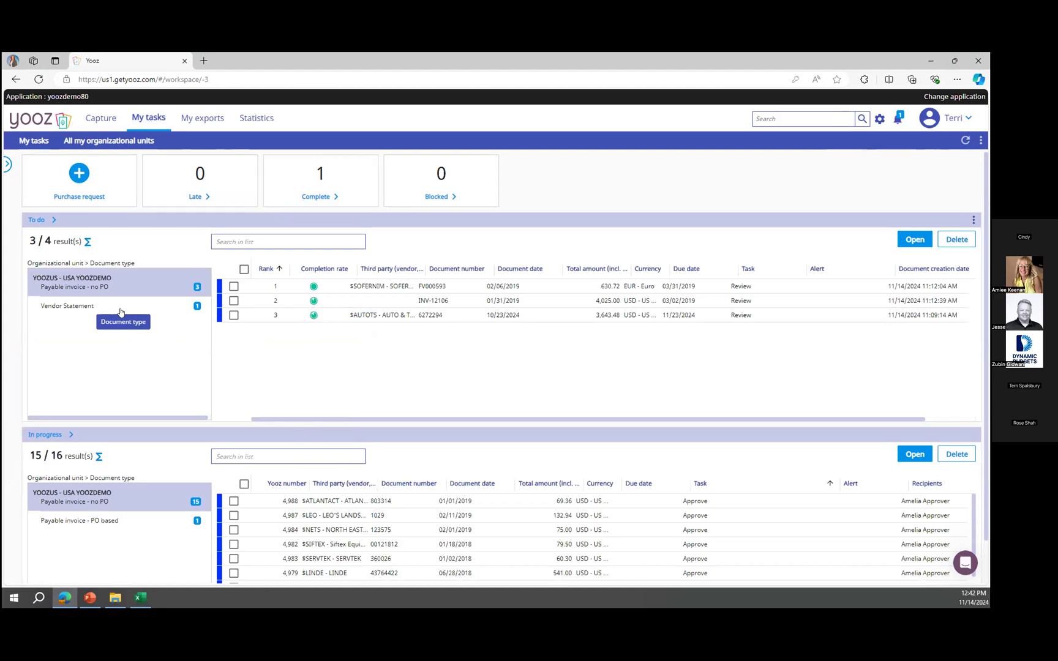
click(121, 312)
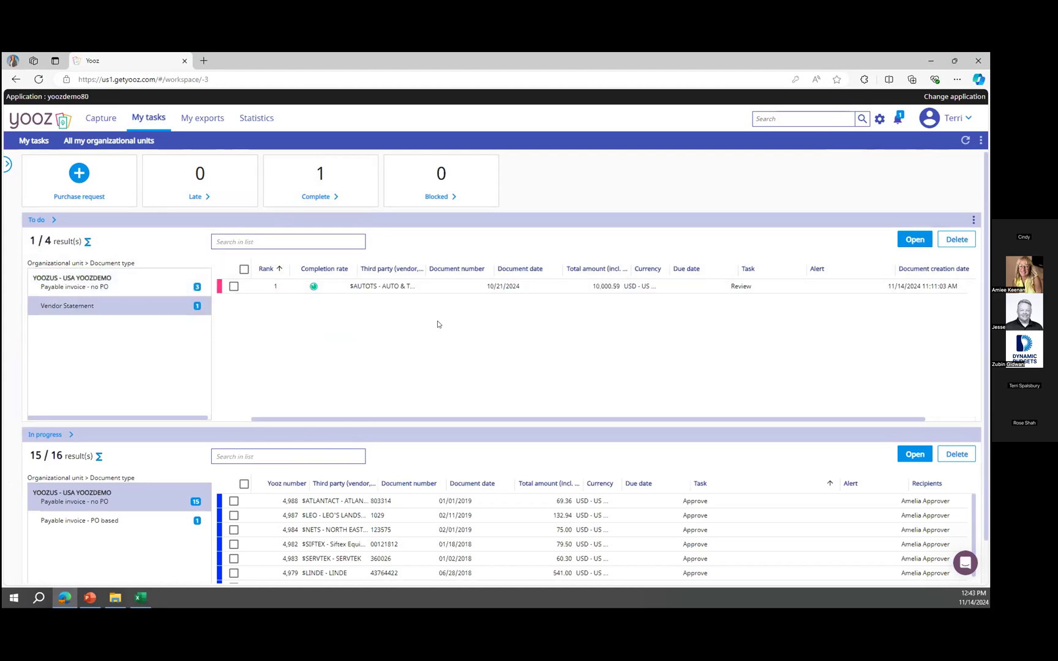
click(441, 289)
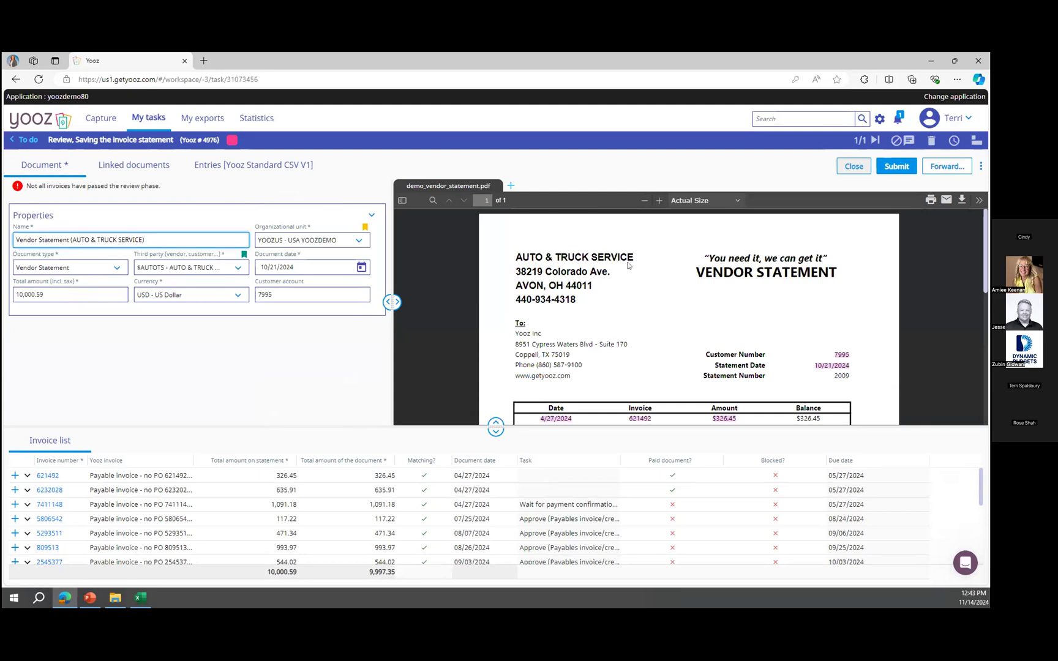
scroll(644, 322, down, 3)
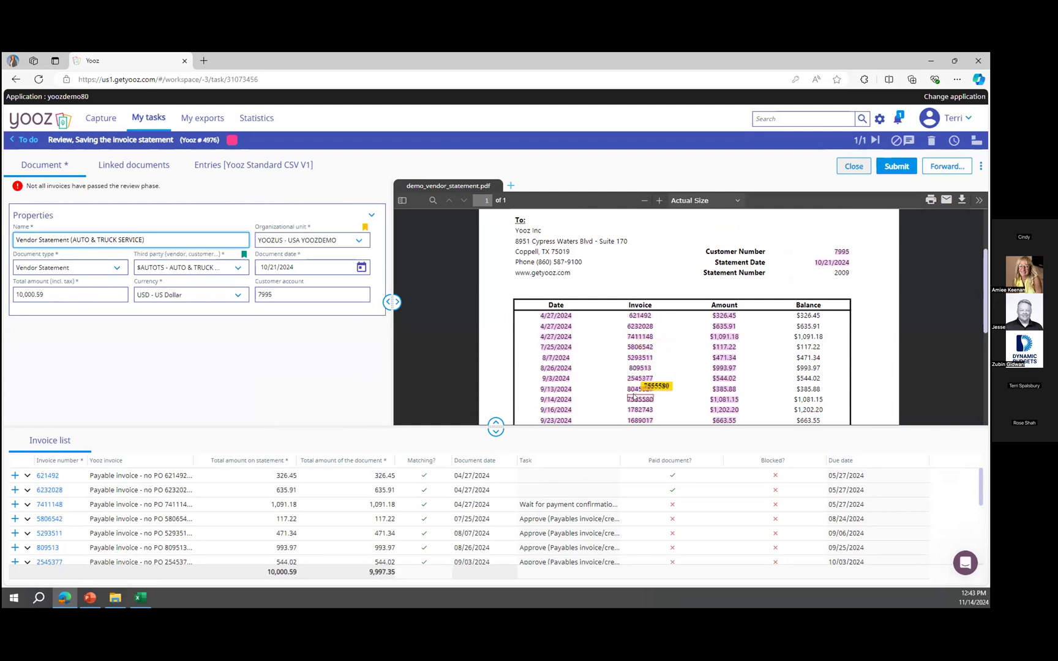
scroll(634, 404, down, 3)
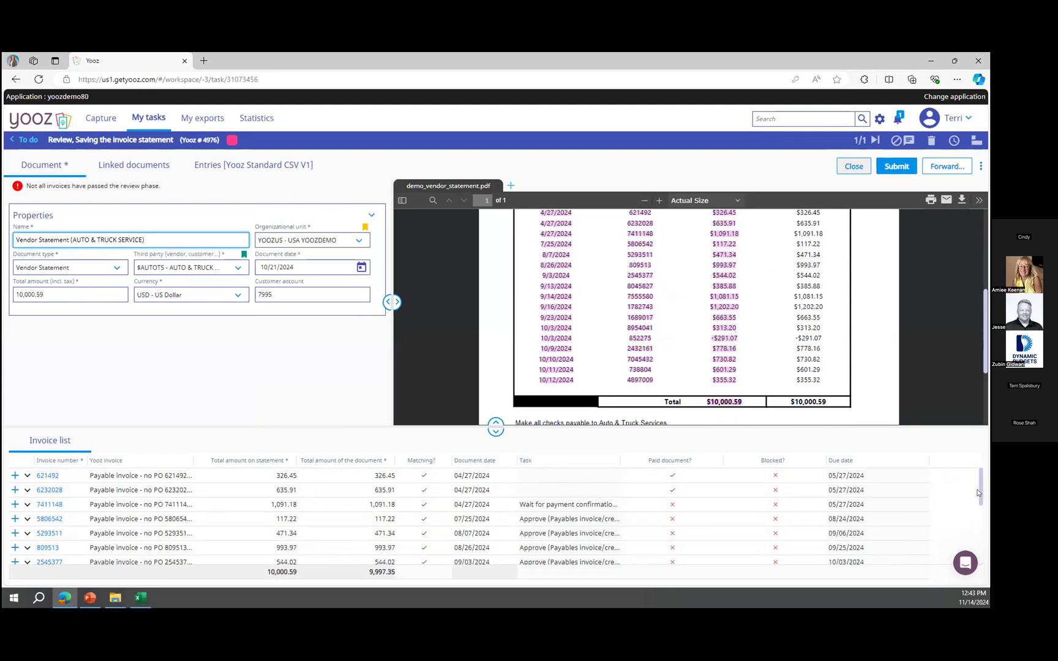
scroll(977, 492, down, 1)
drag(981, 497, 982, 516)
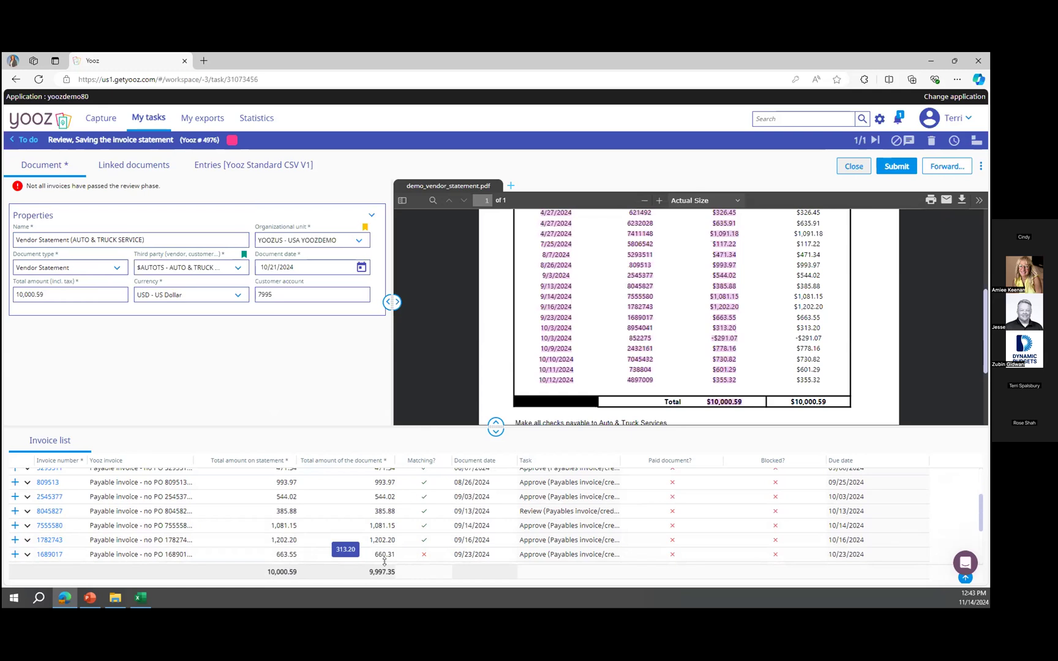
click(840, 168)
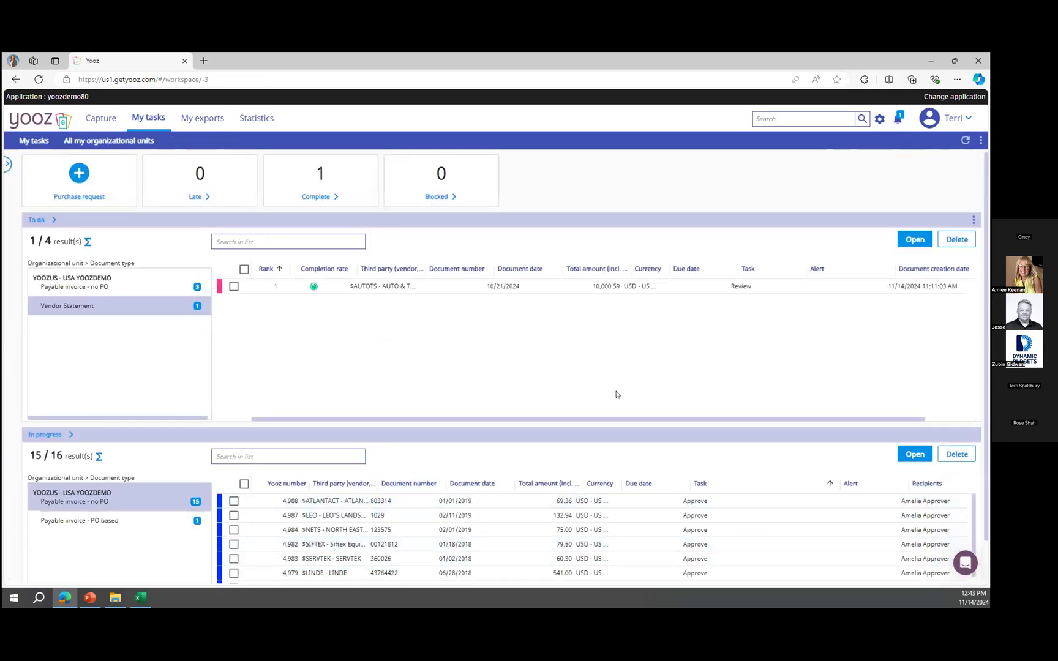
Impersonate Amelia Approver from the user account menu.
click(953, 119)
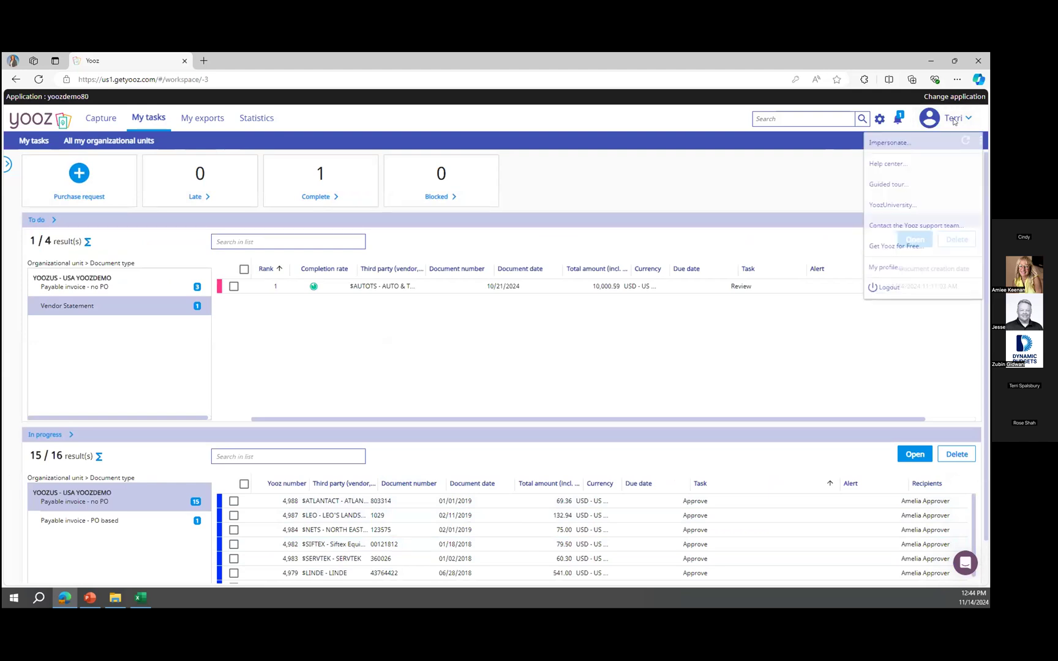
click(906, 142)
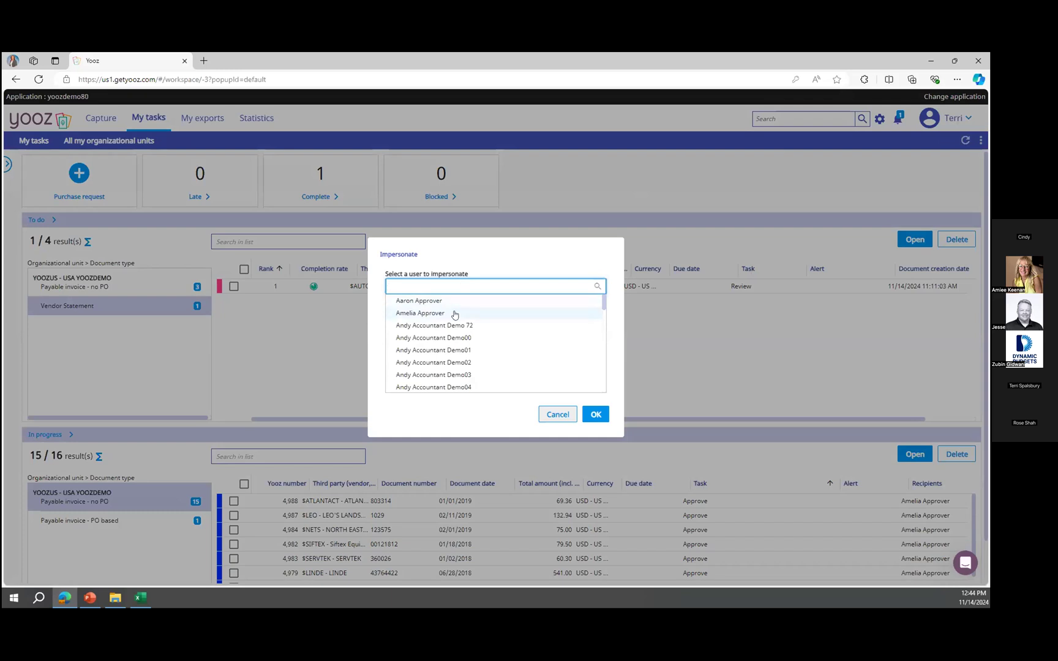
click(455, 313)
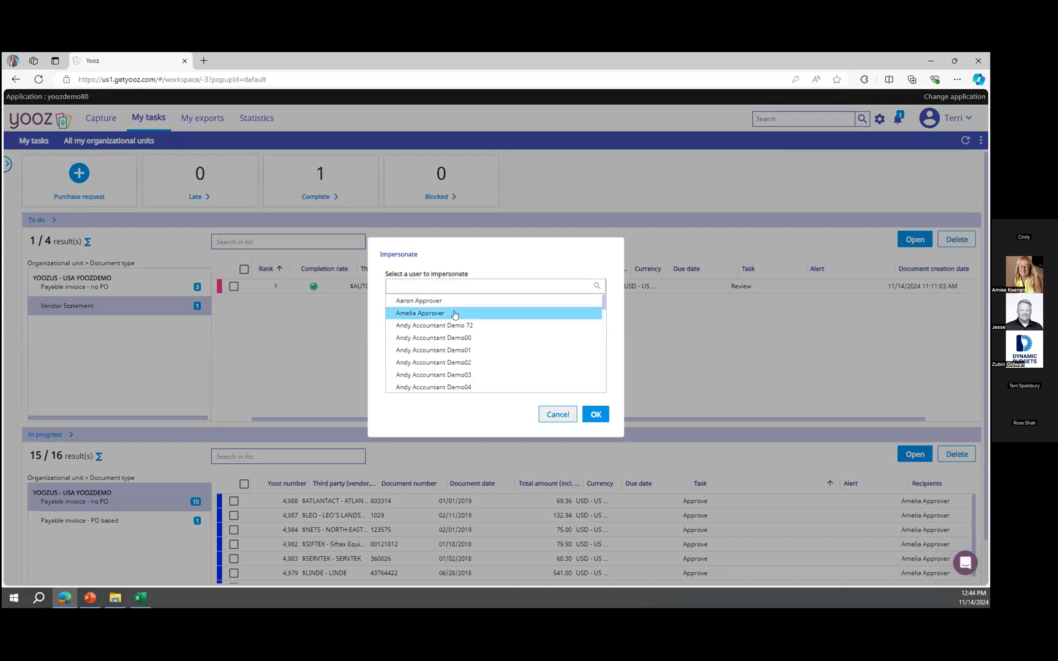
click(595, 415)
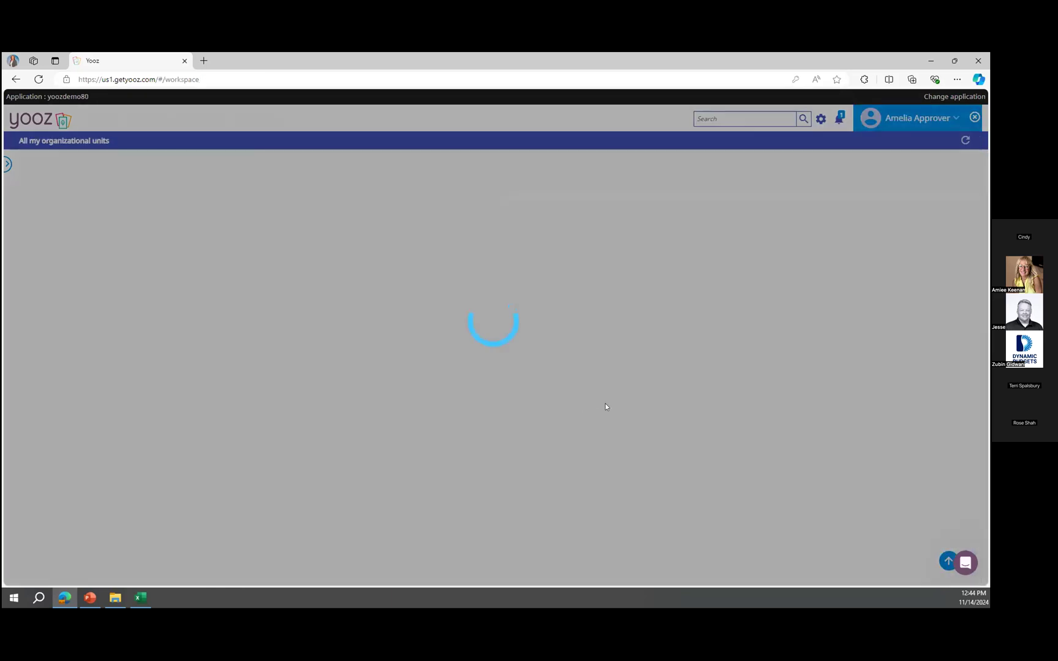
Open the General Petroleum invoice approval task and review its history and audit trail before returning to the task.
click(964, 142)
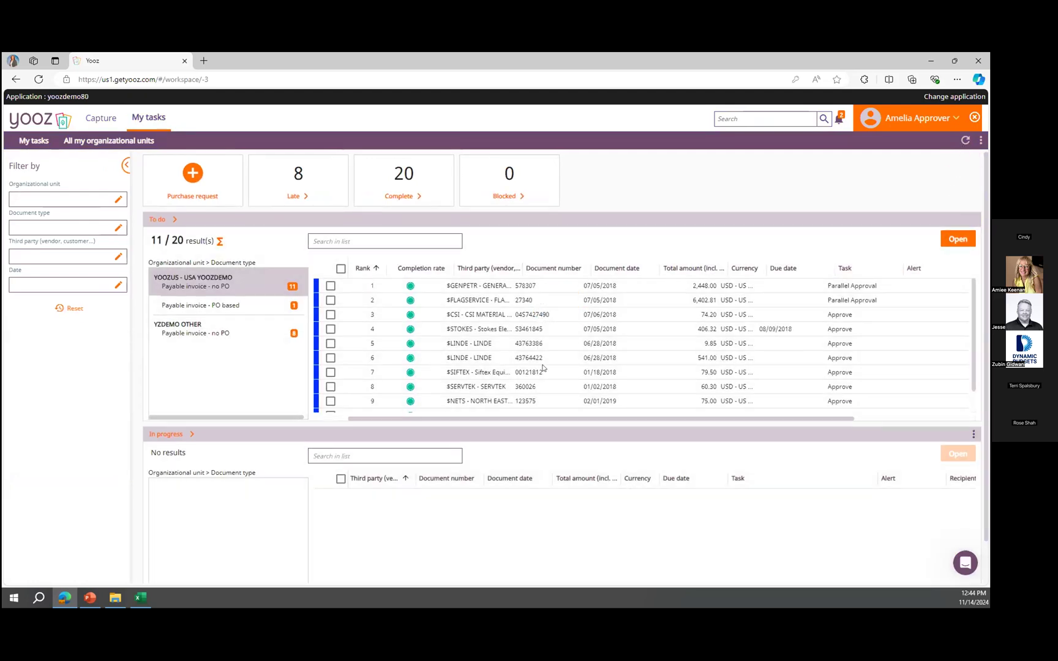
click(487, 285)
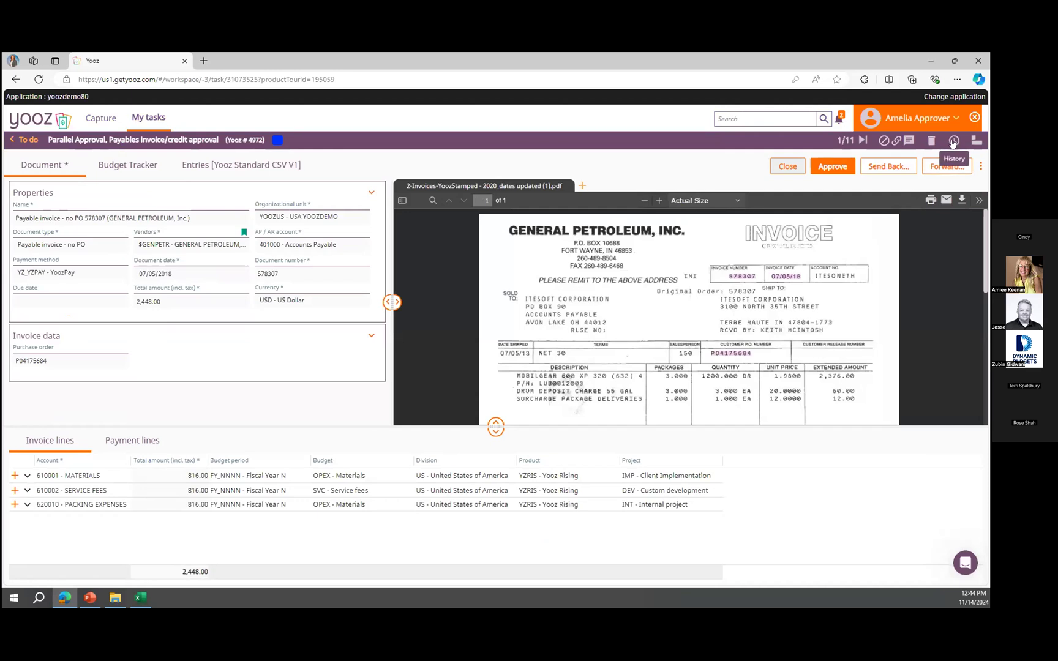
click(953, 141)
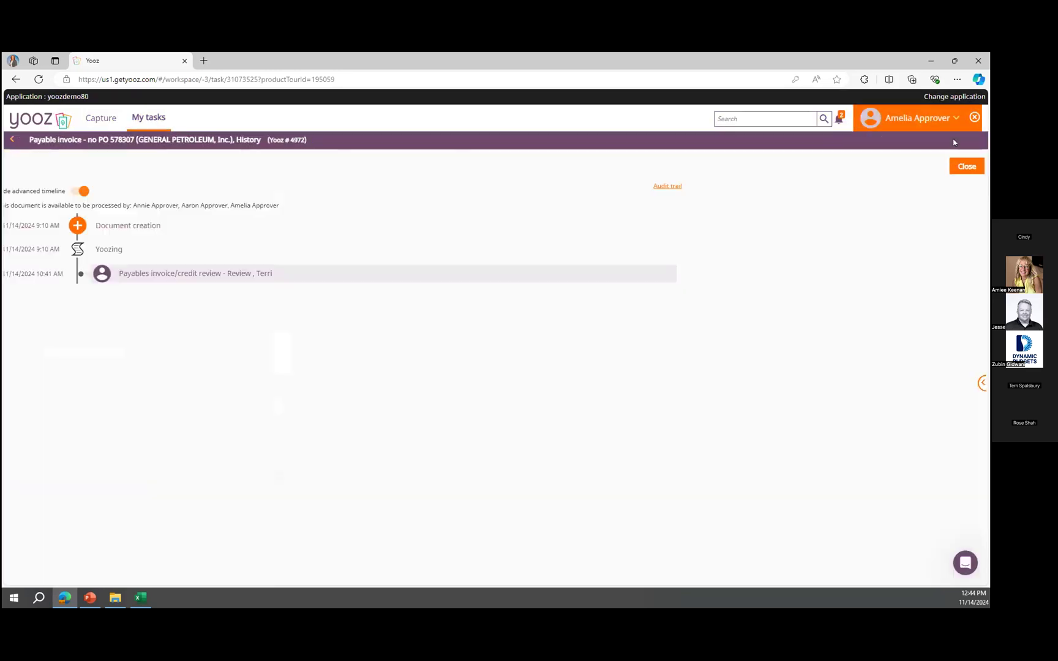
click(813, 185)
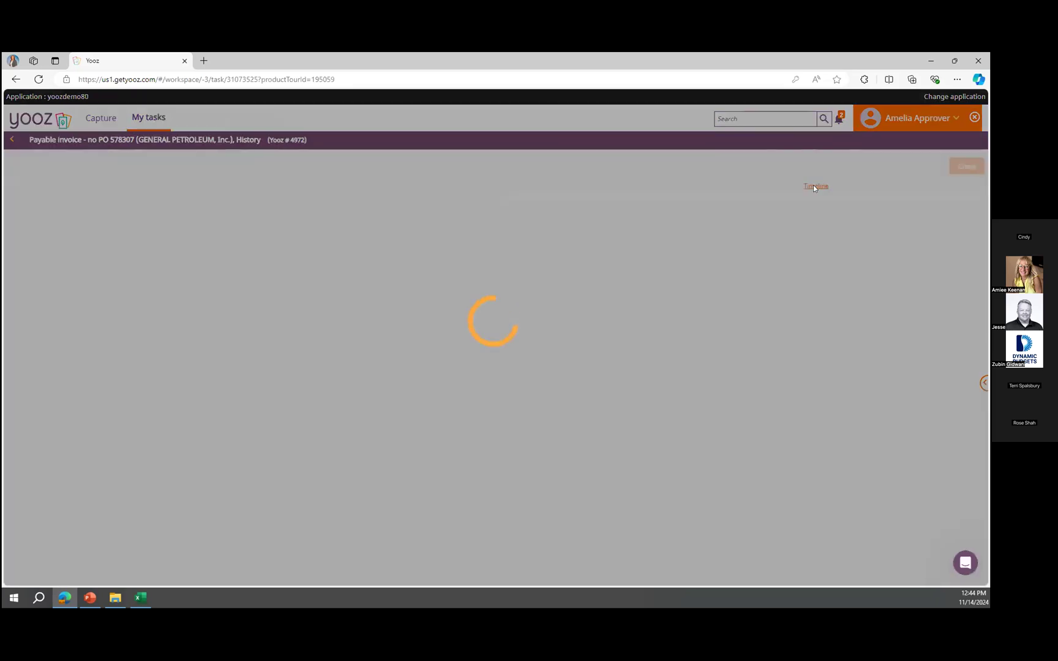
scroll(517, 270, down, 5)
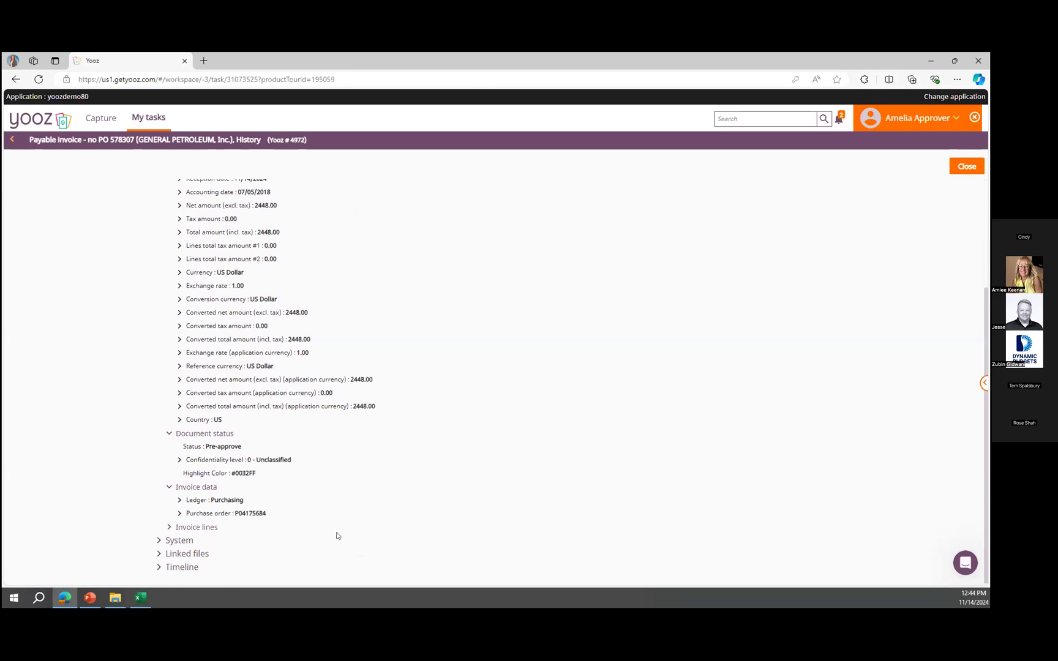
scroll(298, 295, up, 1)
scroll(298, 295, up, 2)
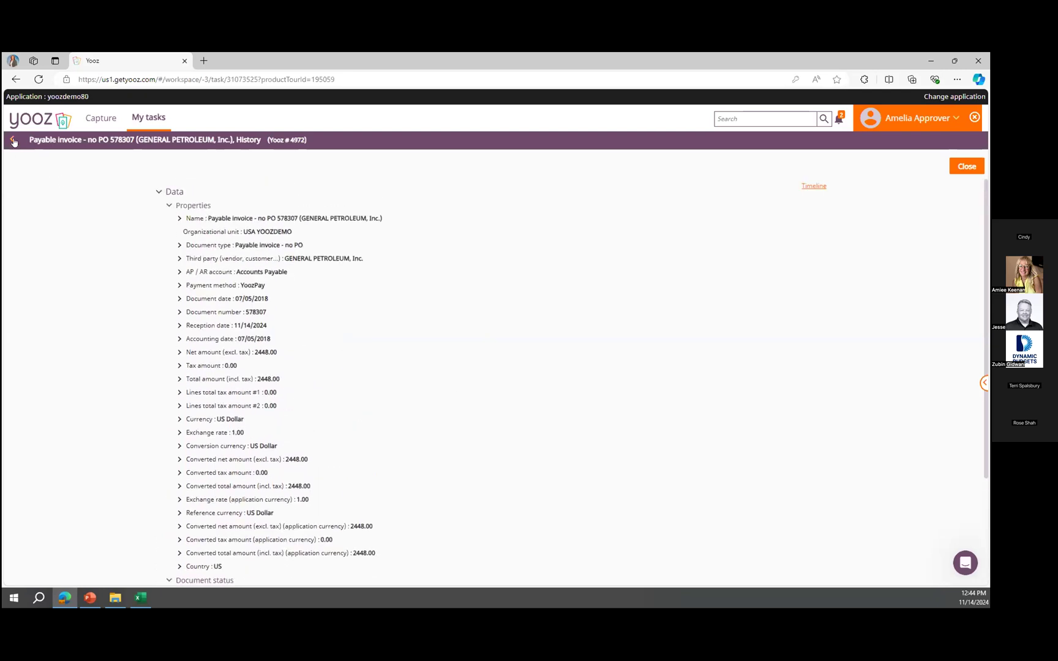
click(13, 141)
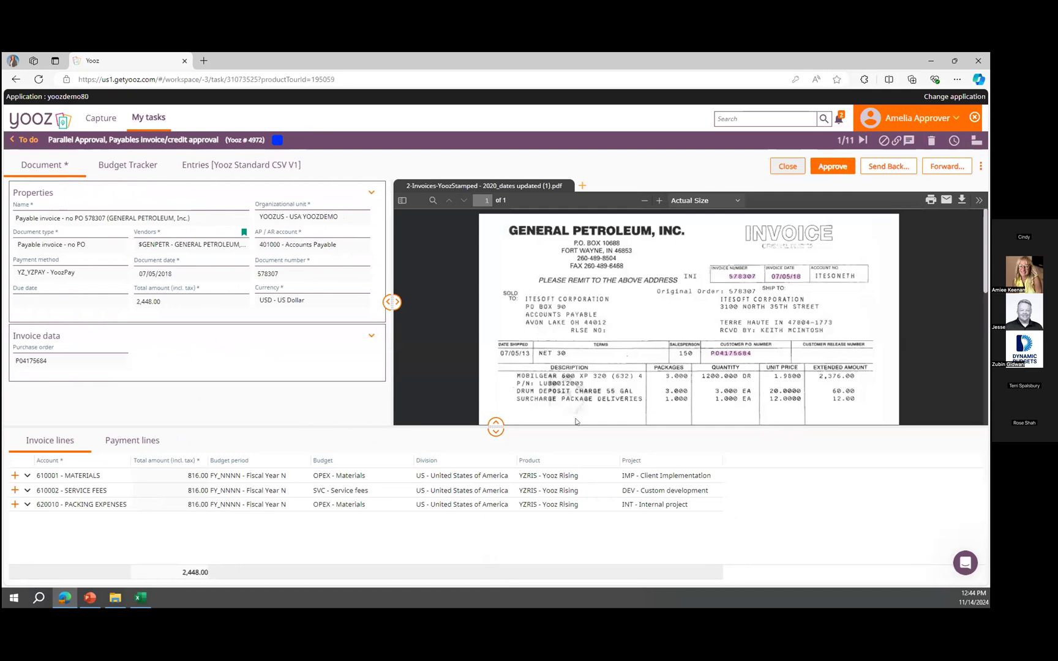
Open a new email message about the invoice to the vendor and cancel it.
click(945, 200)
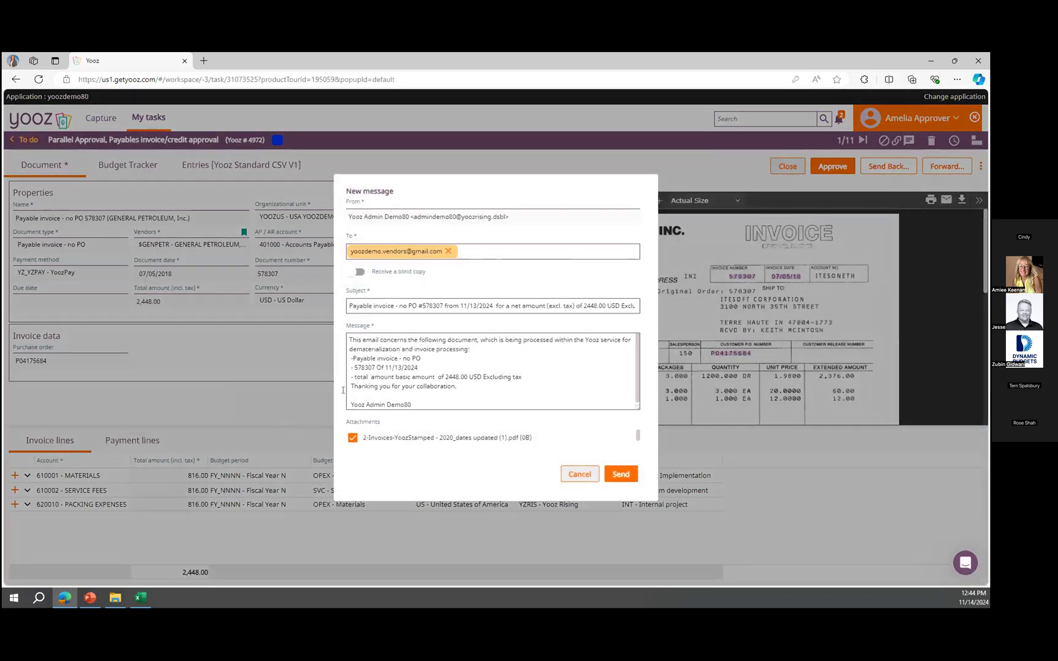
click(570, 475)
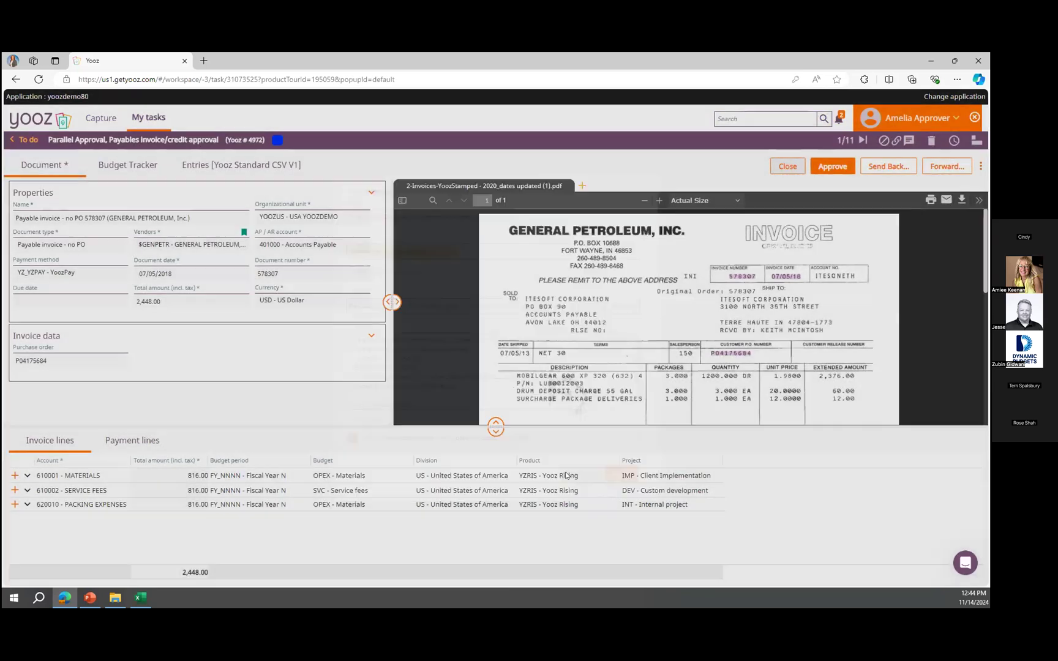
Post a comment on the invoice mentioning the reviewing user with the text "hey look at this".
click(909, 140)
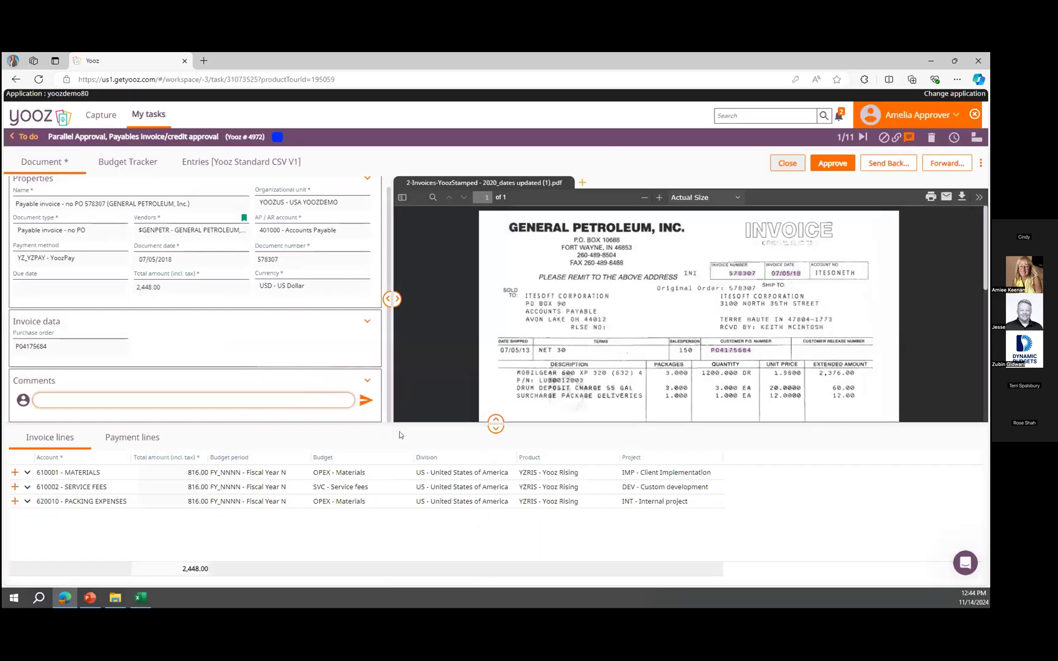
text(@terr)
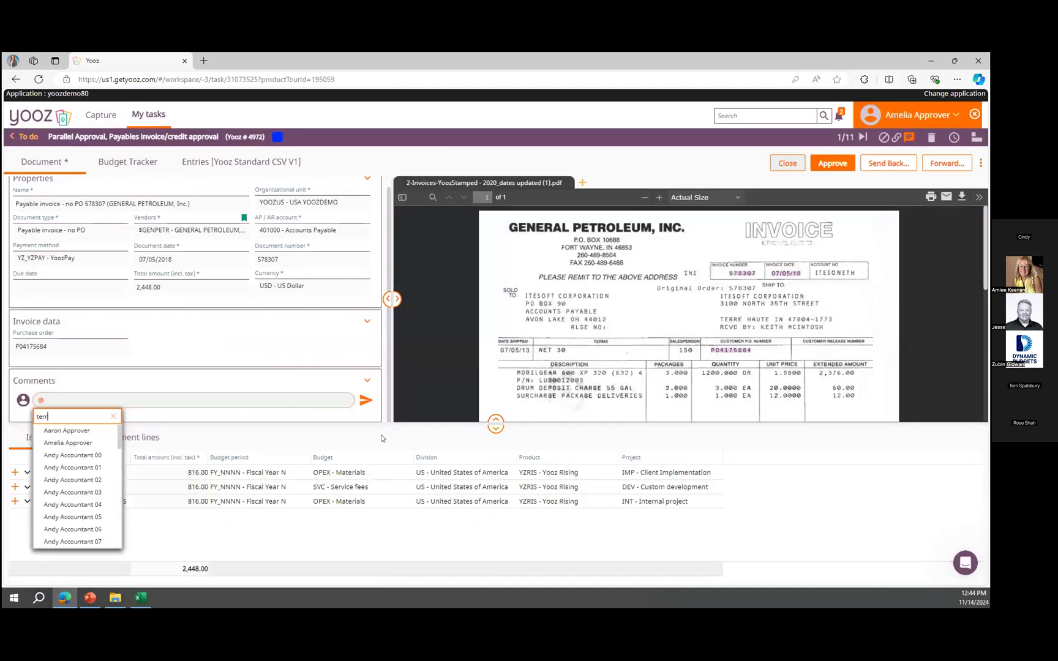
click(68, 430)
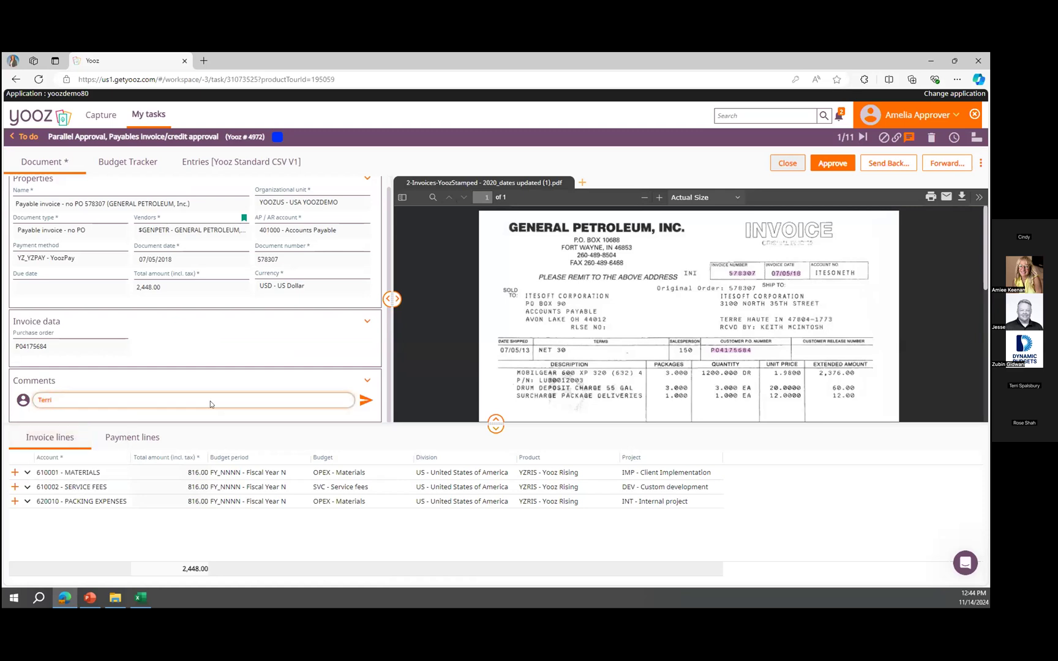
text(hey look at this)
click(363, 402)
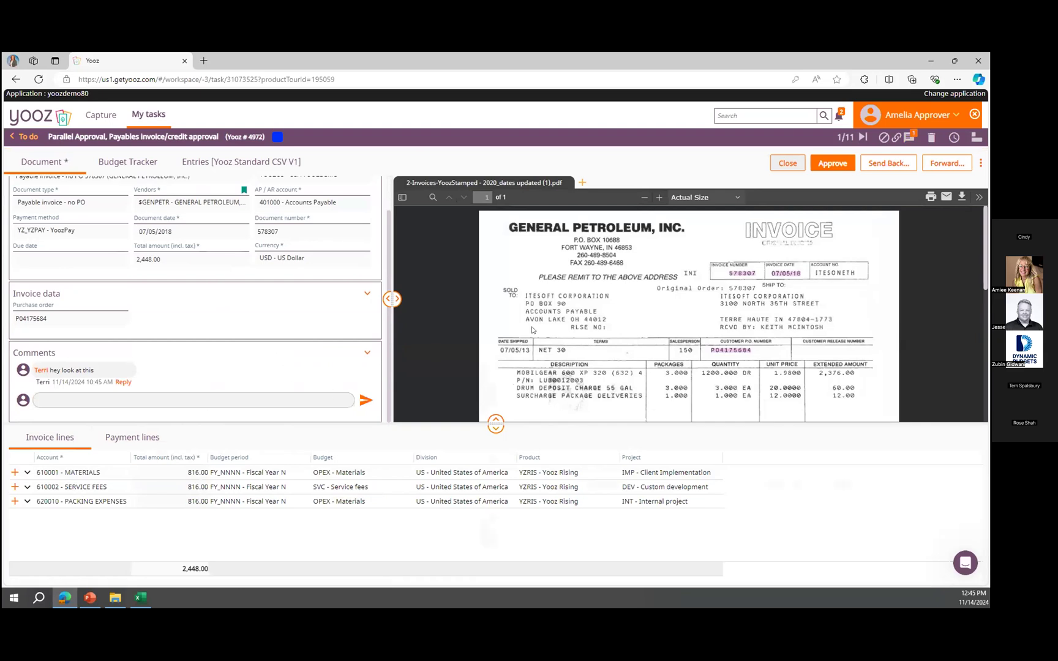
Stop impersonating the approver and impersonate Vendor User instead.
click(976, 114)
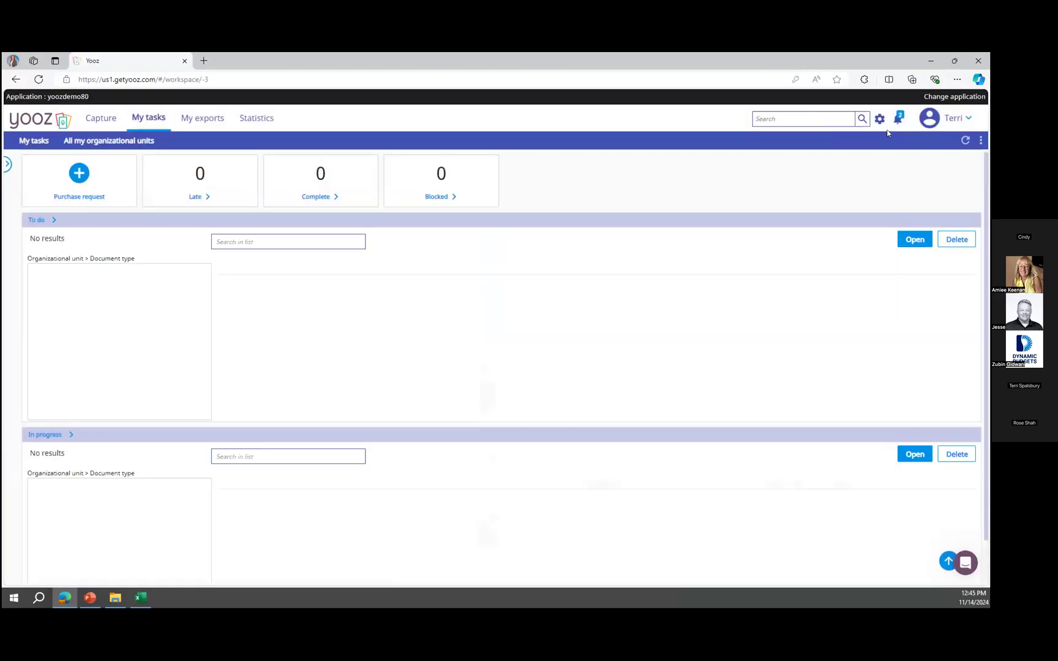
click(943, 118)
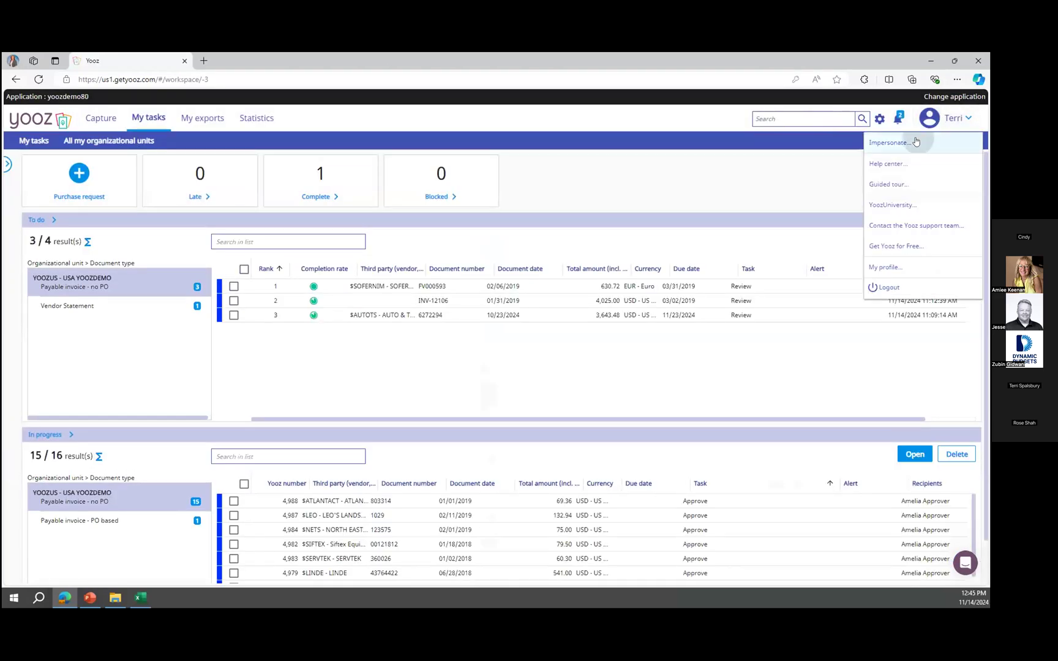
click(919, 142)
text(vendor)
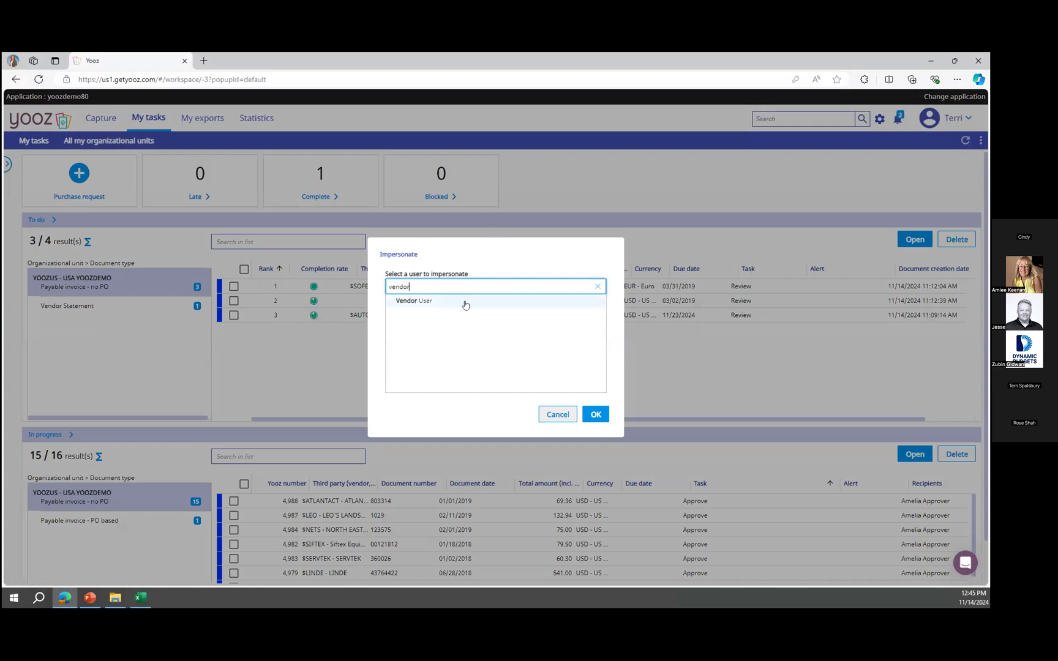
click(465, 301)
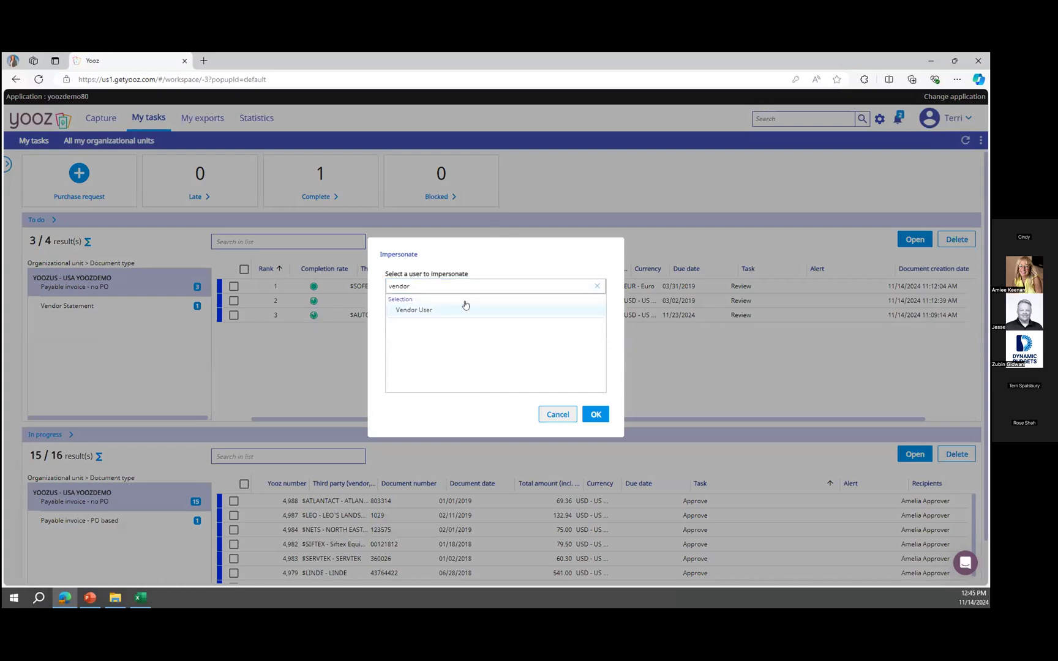
click(591, 415)
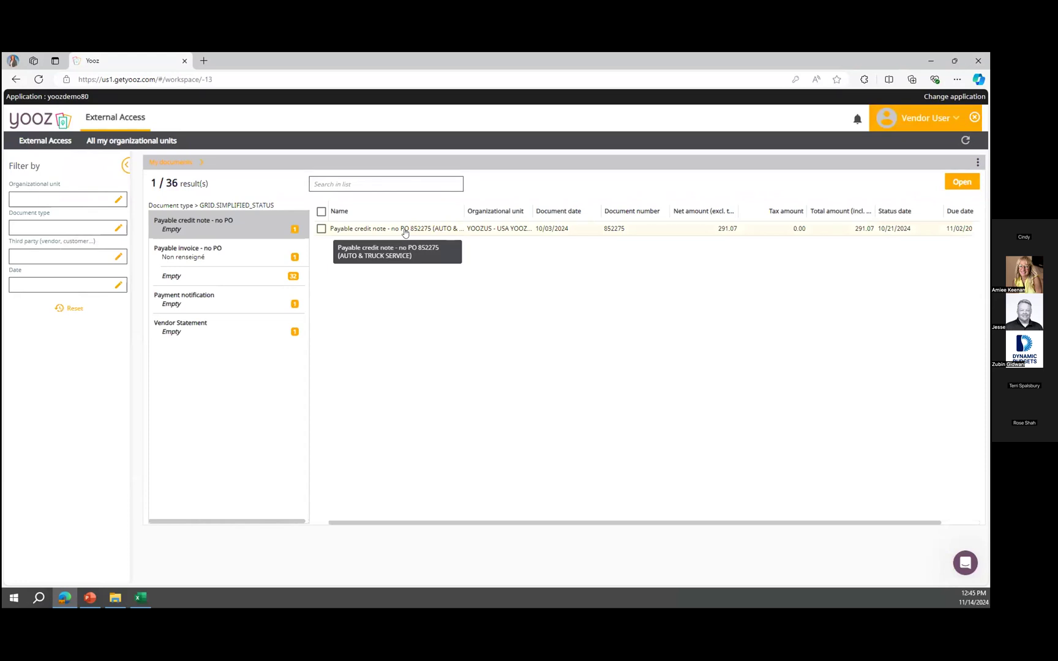
As the vendor, open the Auto & Truck Service payable invoice 6272294 from the document list, then stop impersonating.
click(261, 274)
click(262, 256)
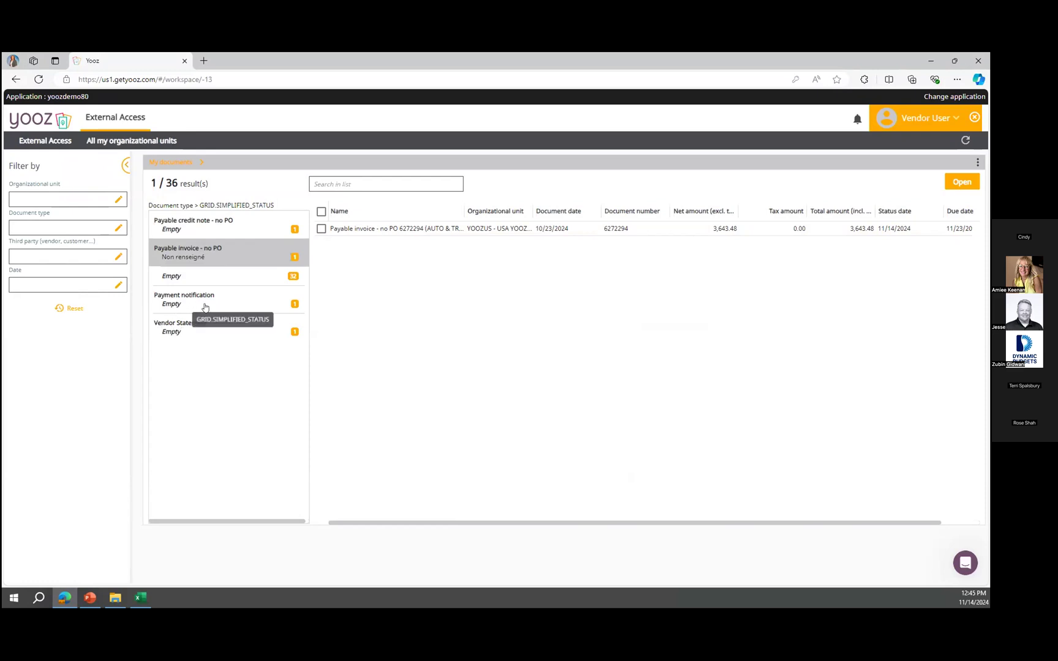
double_click(528, 231)
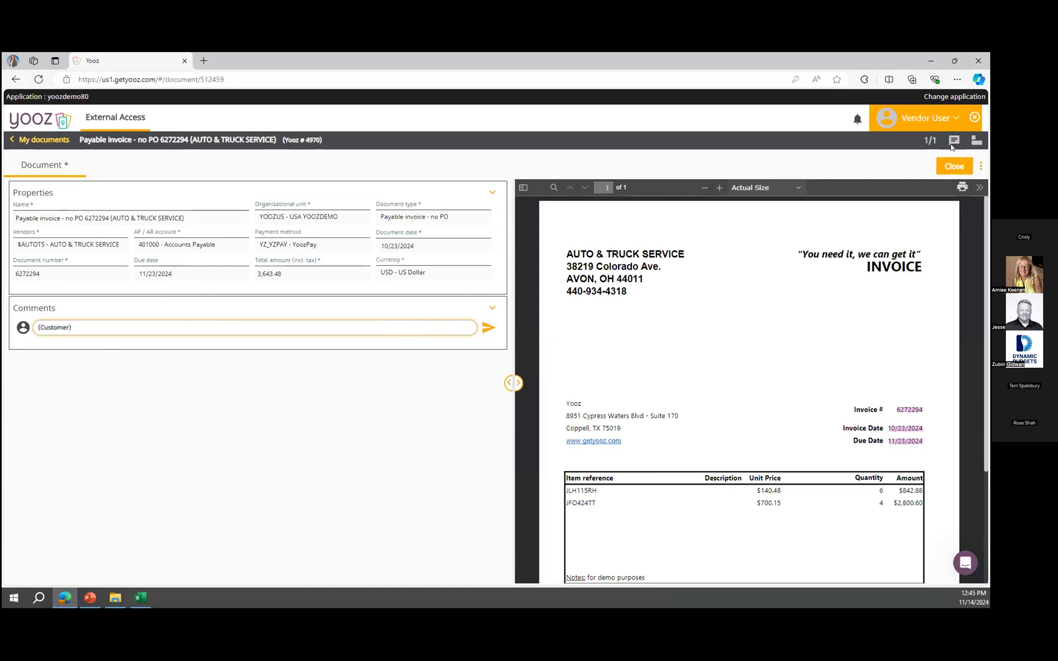
click(976, 118)
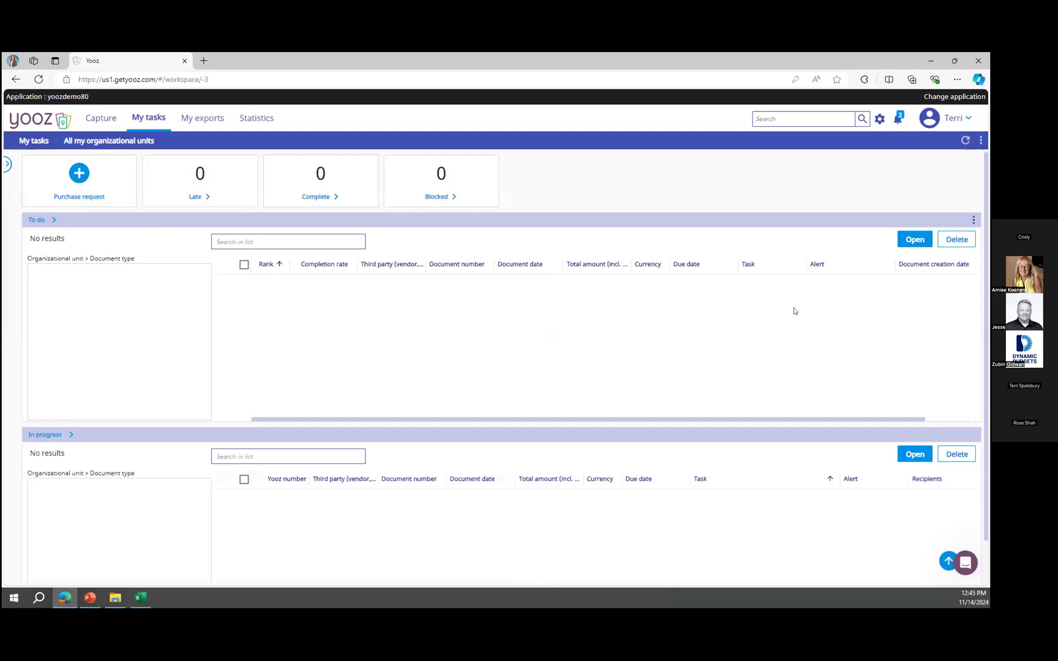